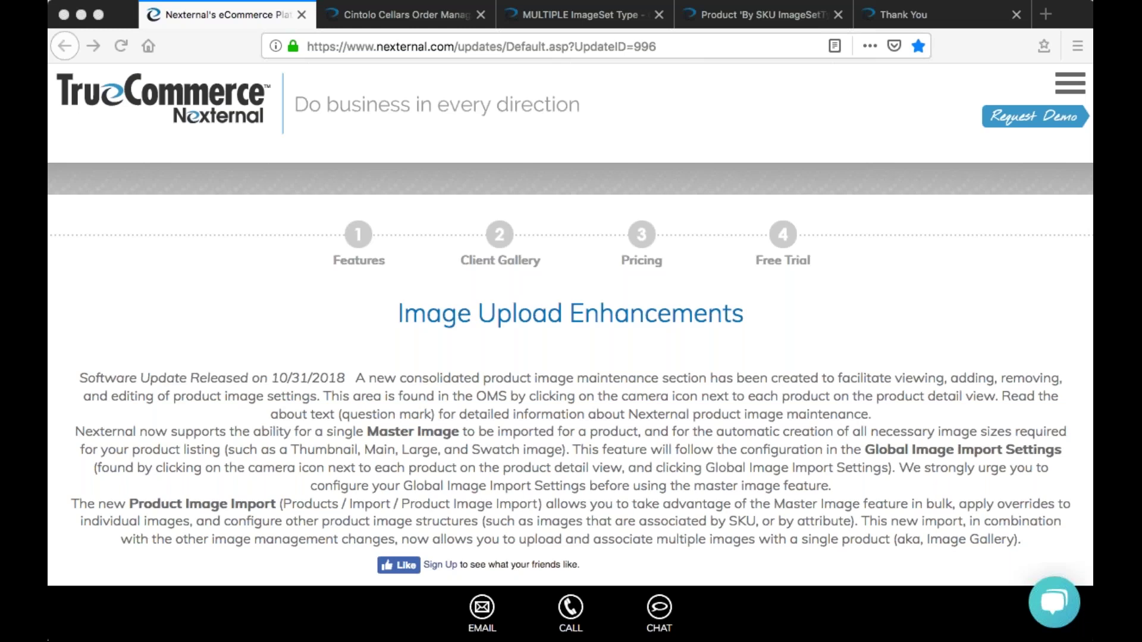
Switch to the Cintolo Cellars order management site, review the product's existing Images and Audio options, and leave the form without saving
click(397, 19)
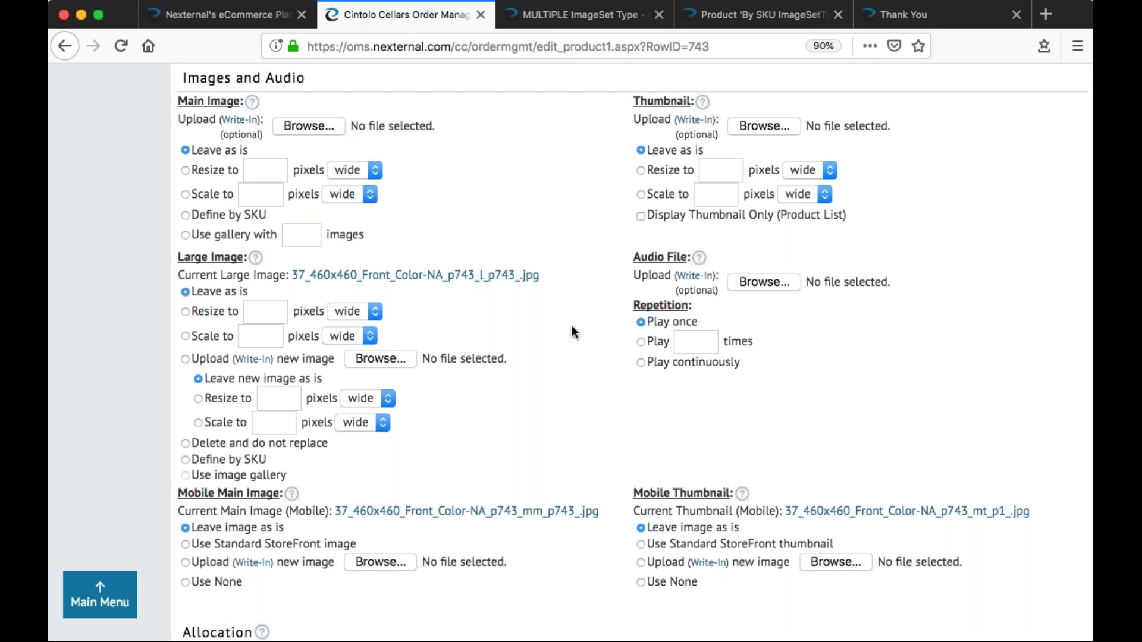
scroll(573, 332, down, 5)
click(682, 606)
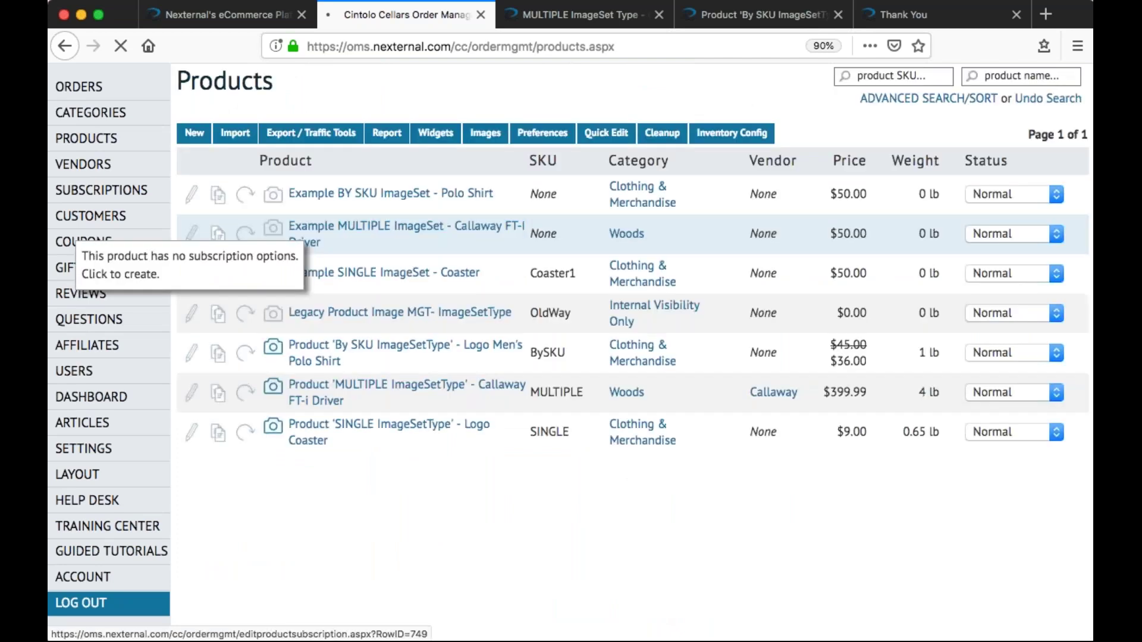
Start a new product to examine the Master Image upload option in its Images and Audio section, and cancel the form
click(193, 135)
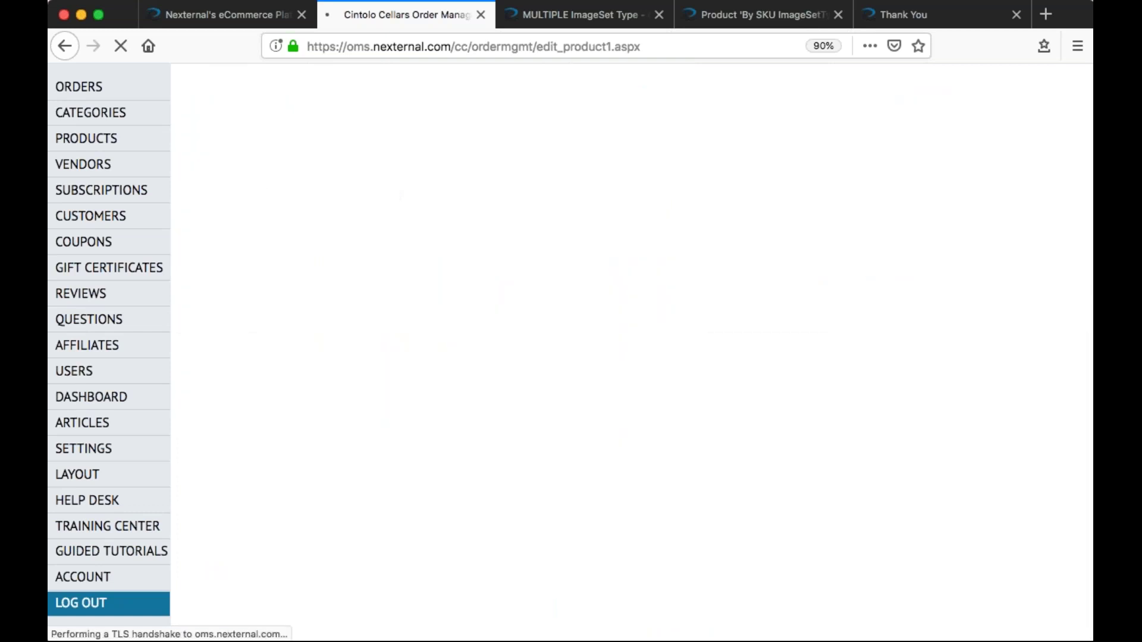
scroll(630, 351, down, 5)
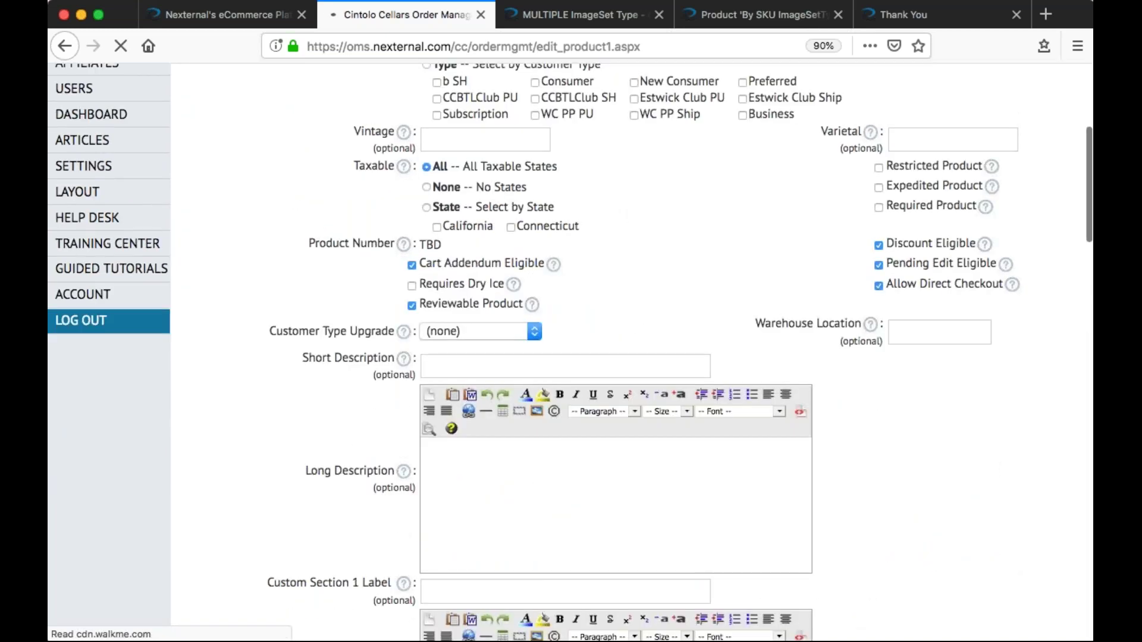
scroll(631, 351, down, 10)
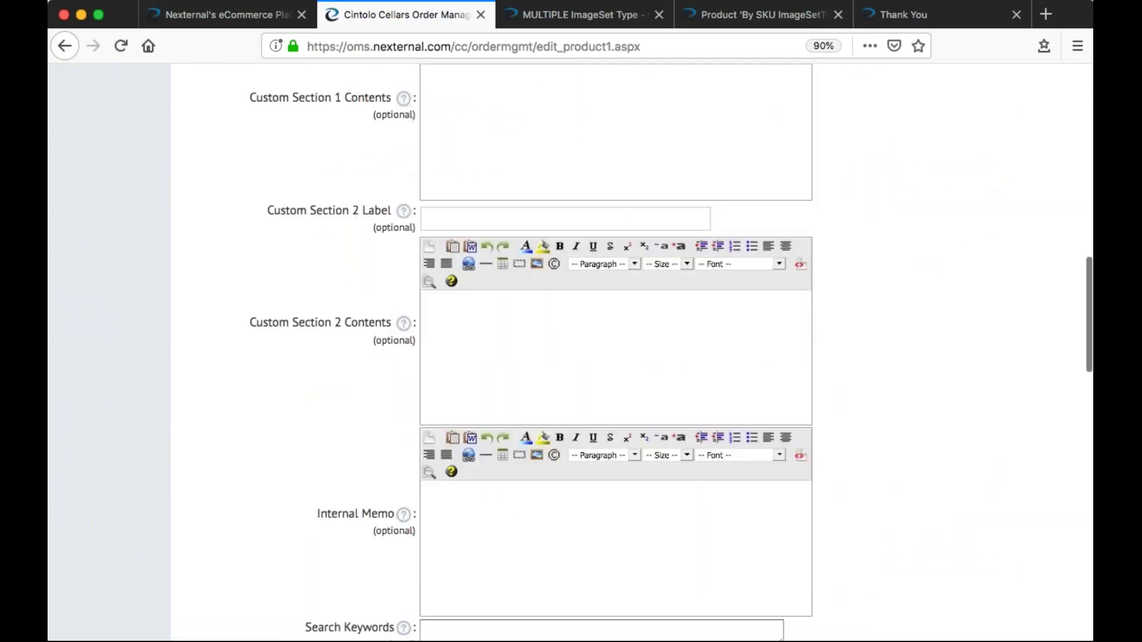
scroll(630, 351, down, 20)
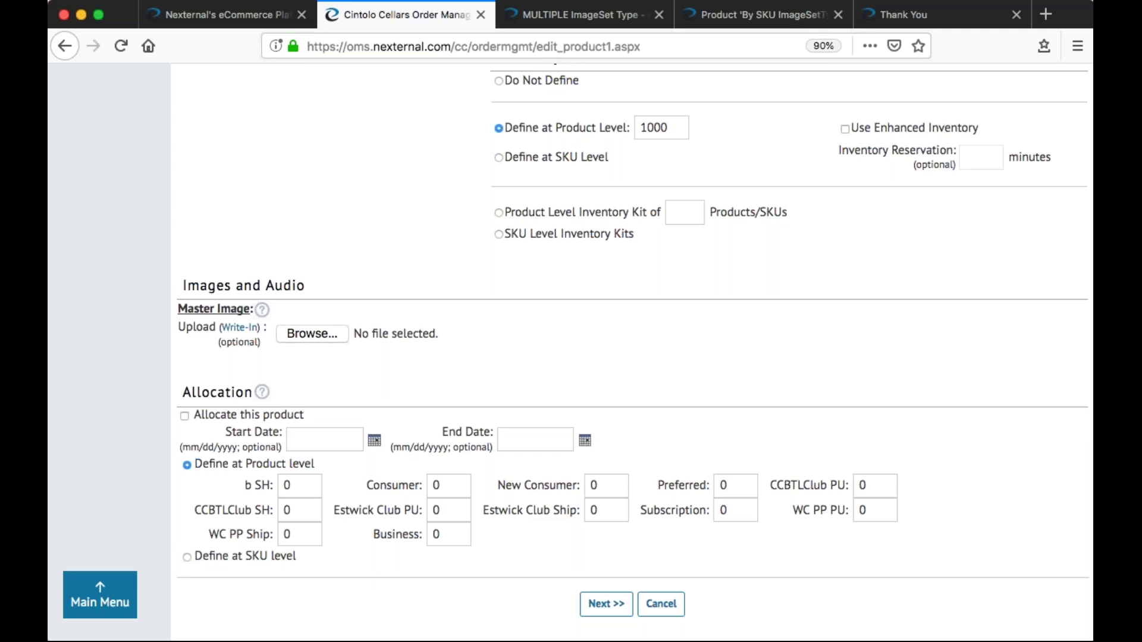
click(655, 605)
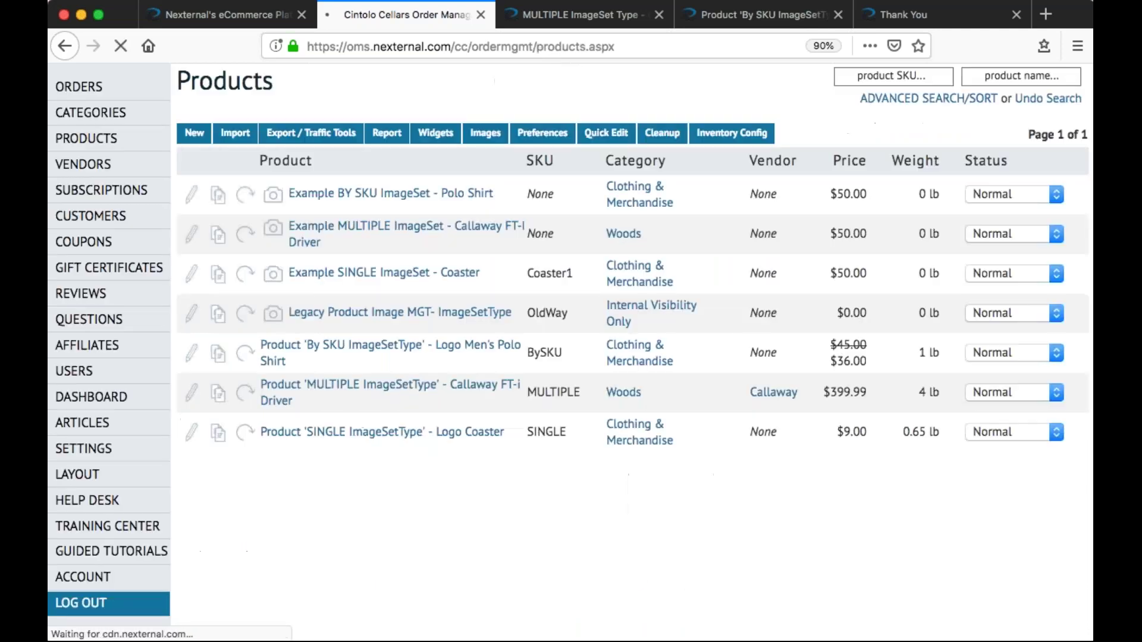
Show the global image upload settings for Example SINGLE ImageSet - Coaster and initialize its Single image set and thumbnails from Logo_Coaster.png
click(275, 280)
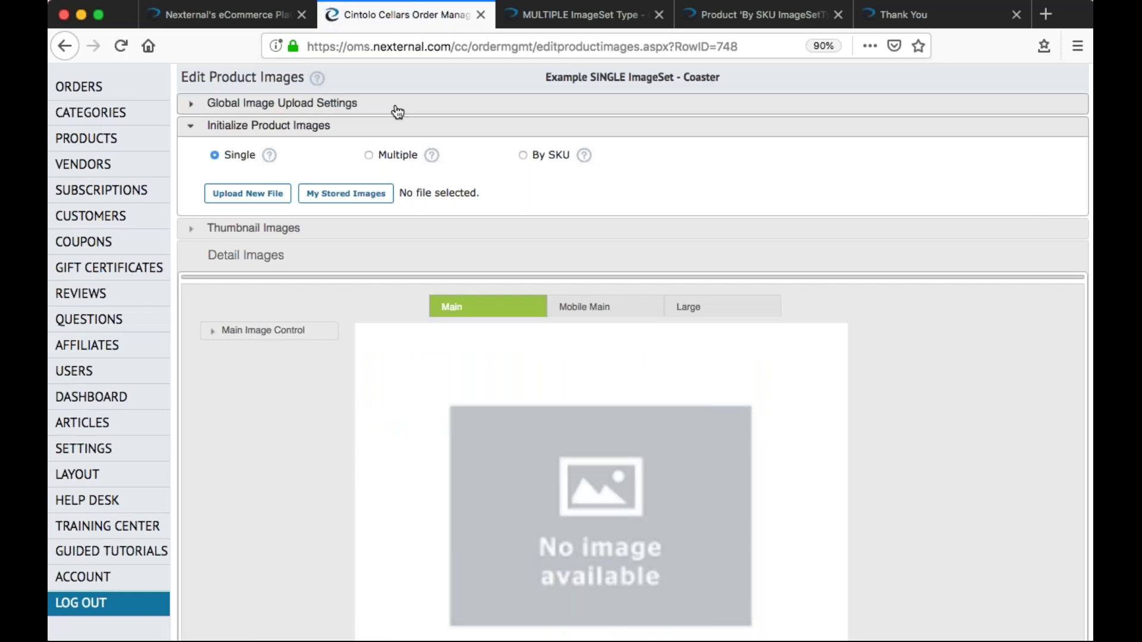
click(398, 111)
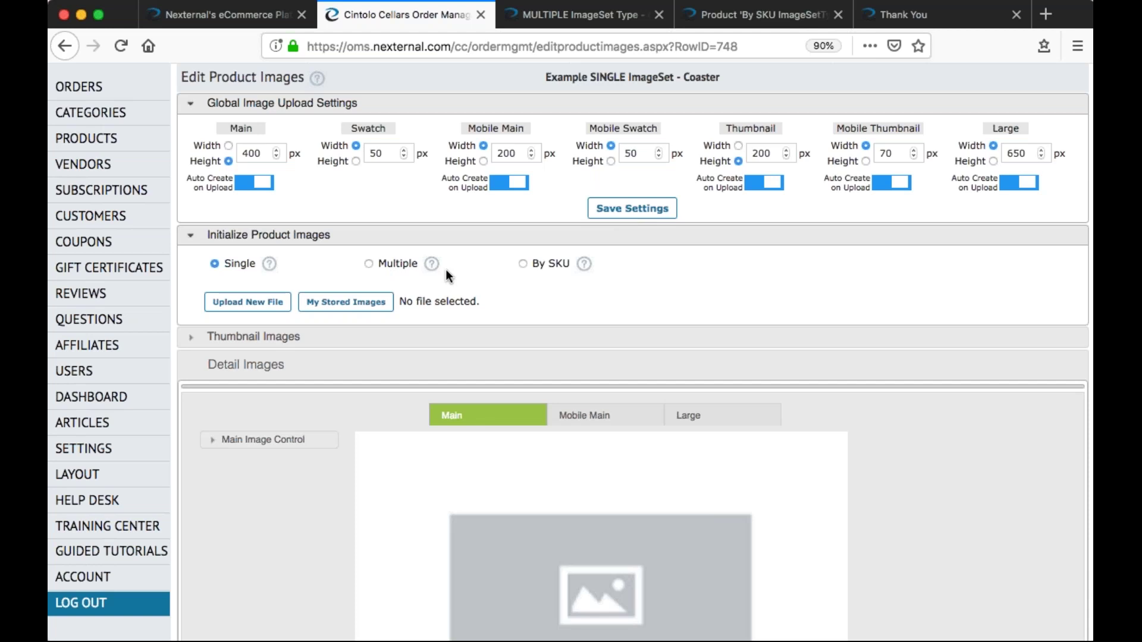
click(241, 308)
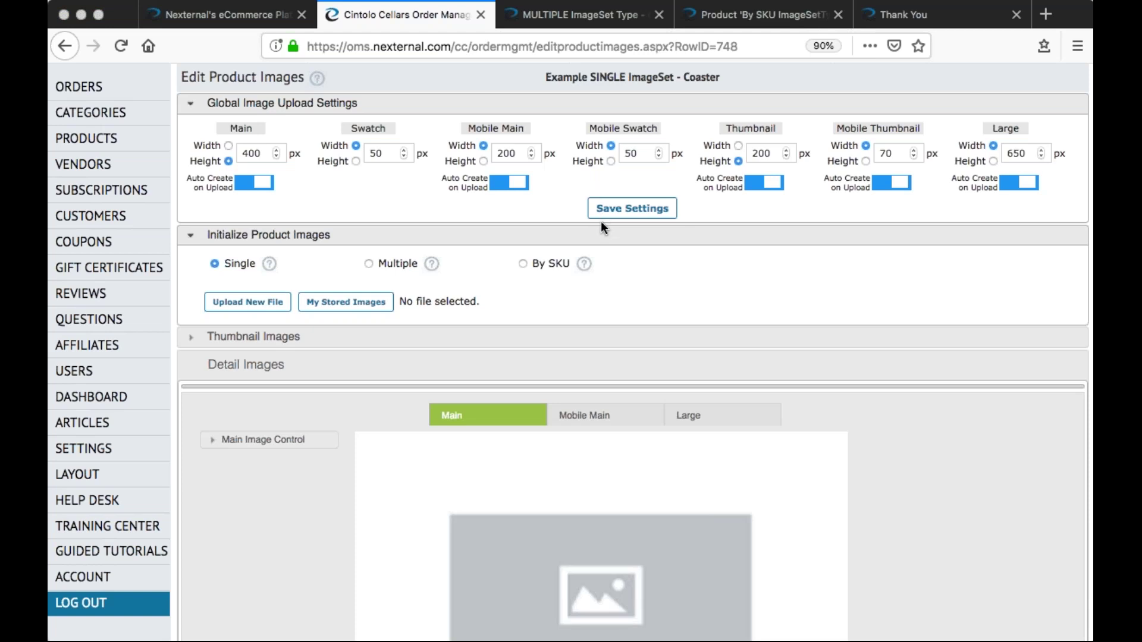
key(Return)
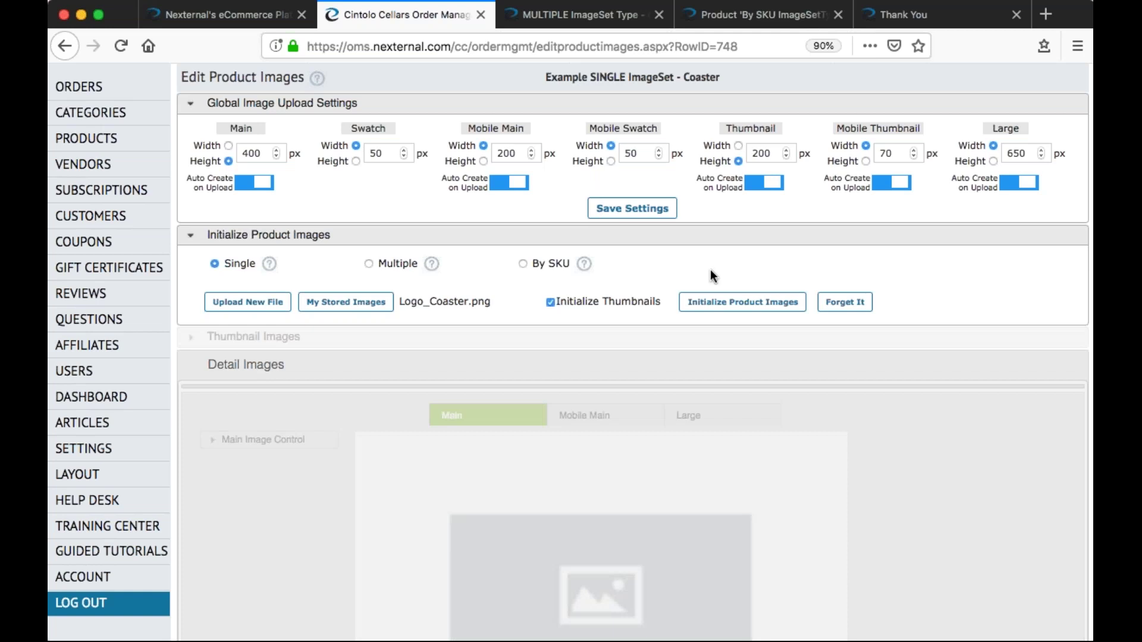
click(739, 304)
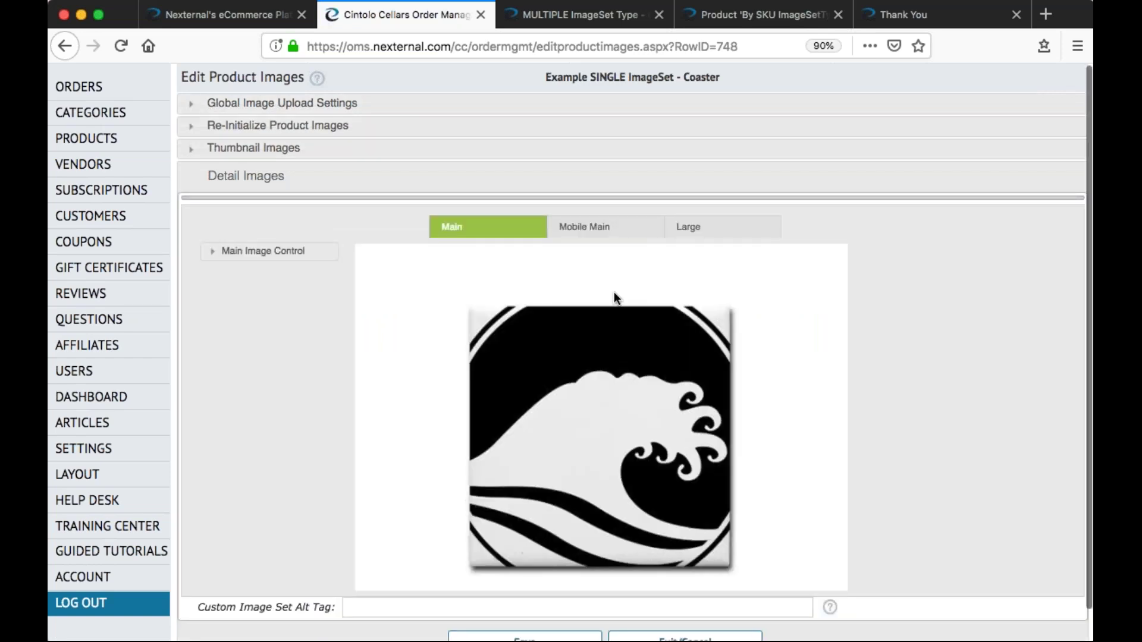
Preview the coaster's mobile main and large images and save its product images
click(647, 226)
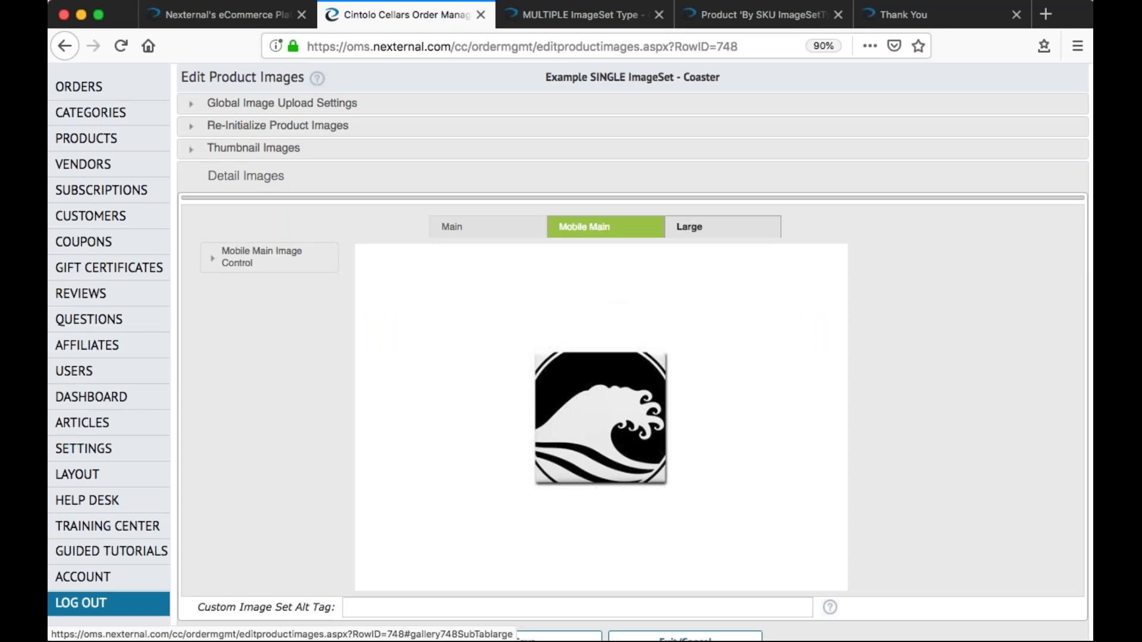
click(689, 227)
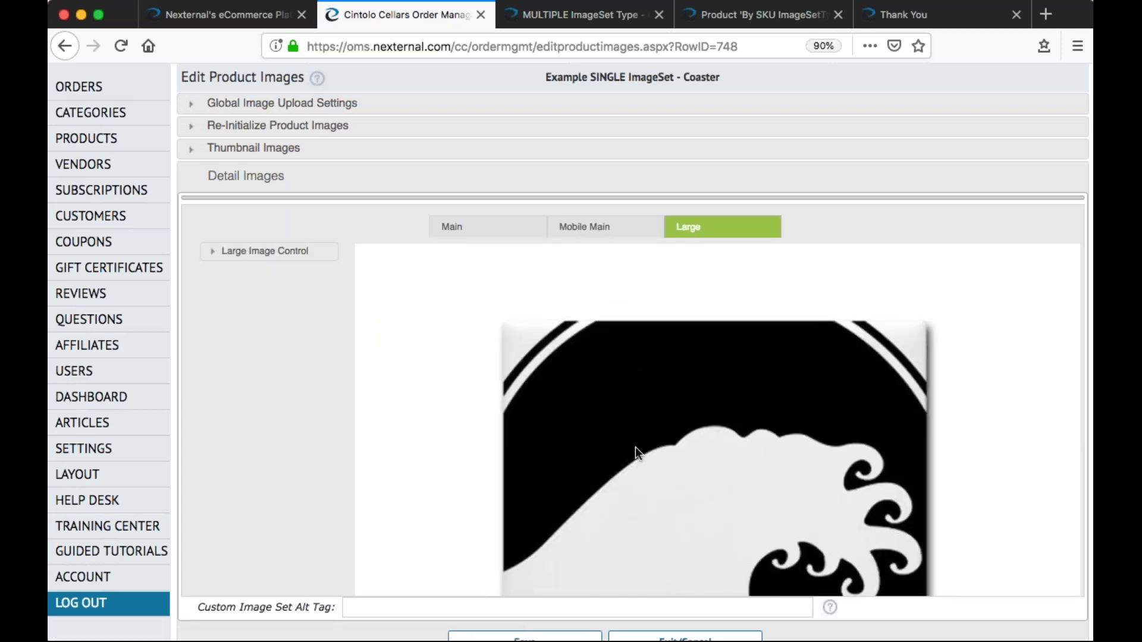
scroll(636, 447, down, 3)
scroll(623, 526, down, 1)
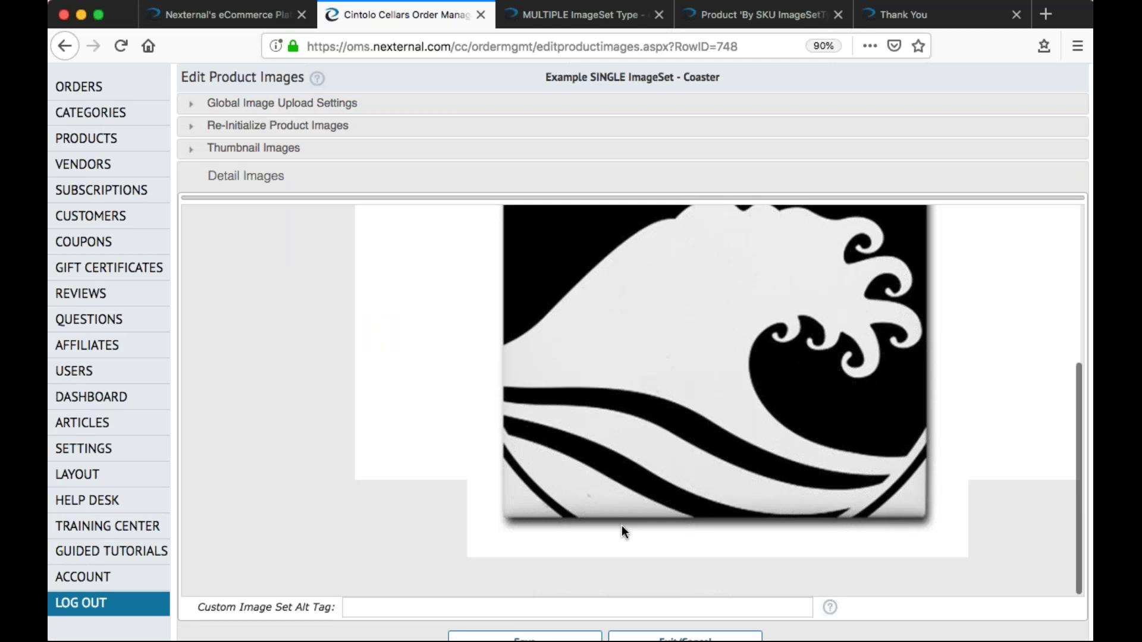
scroll(622, 526, down, 1)
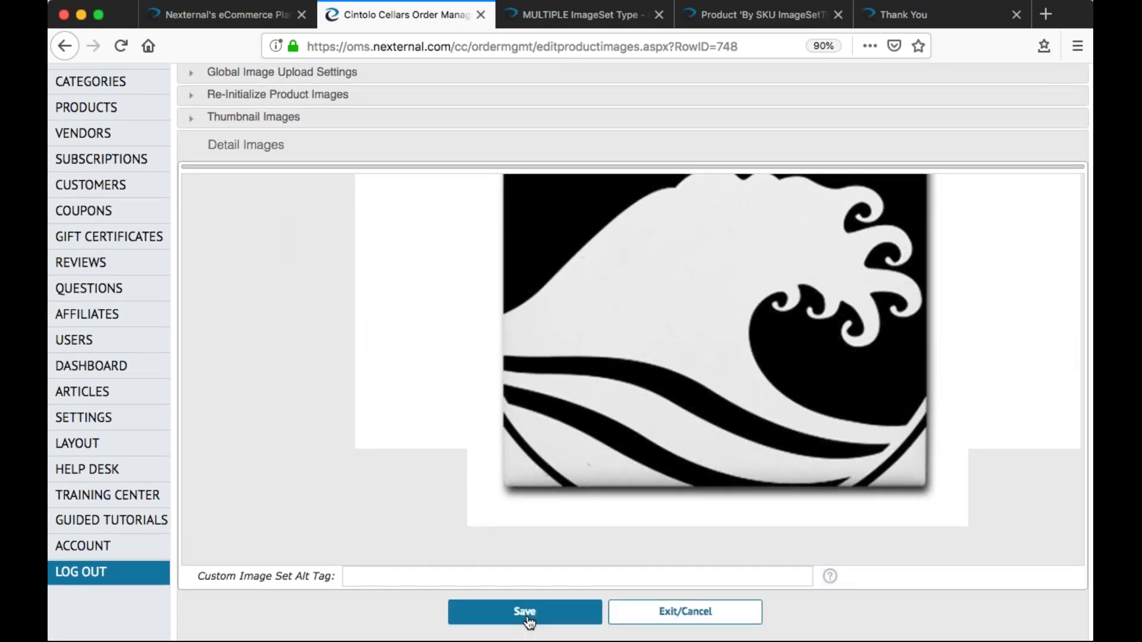
click(525, 613)
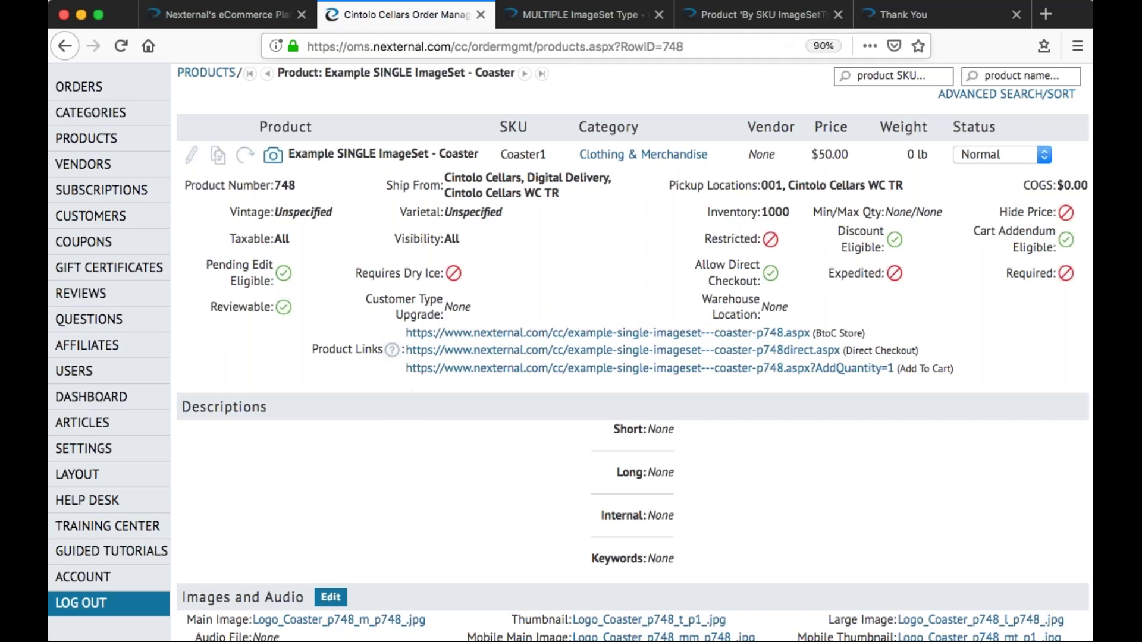
Check the multiple-image Callaway driver page on the storefront and open the image editor for Example MULTIPLE ImageSet - Callaway FT-i Driver
click(579, 17)
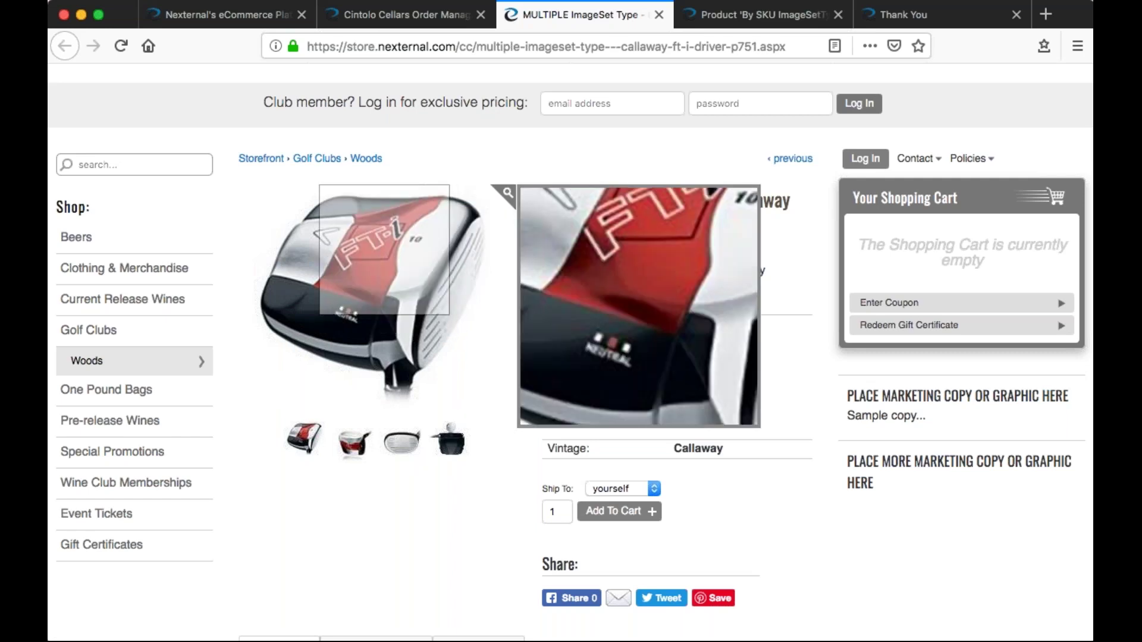
key(ctrl+shift+Tab)
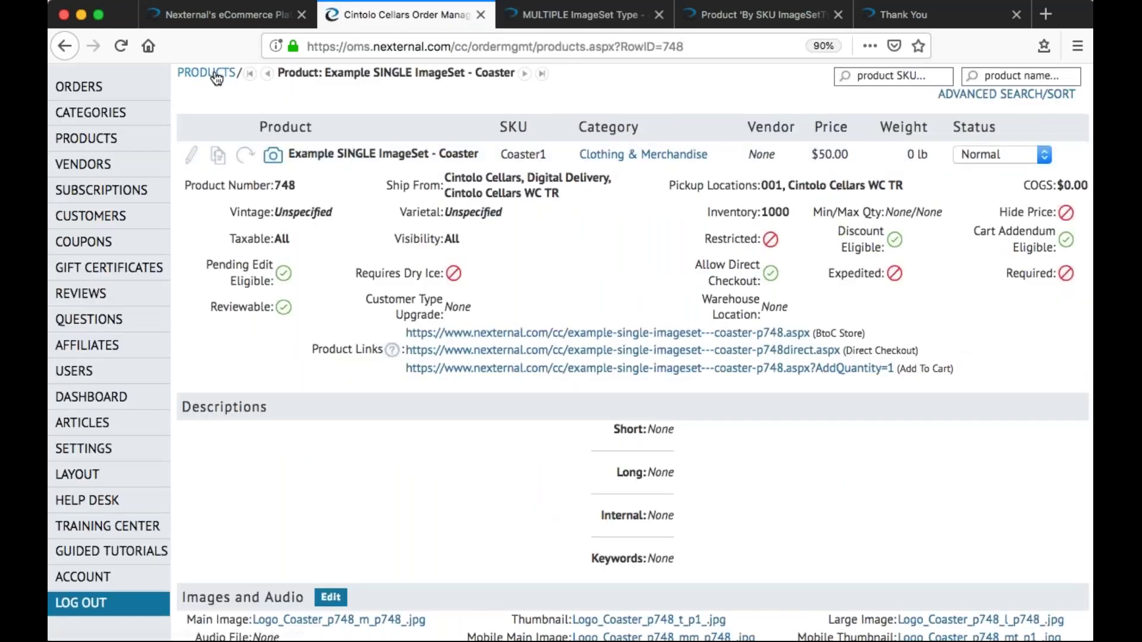
click(215, 78)
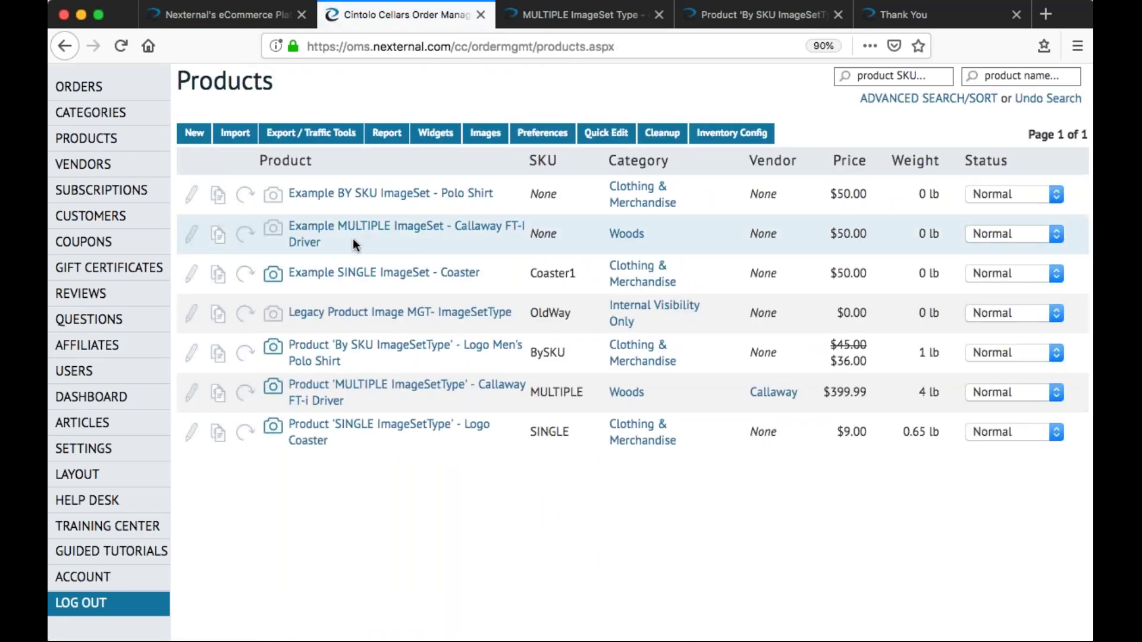
click(275, 232)
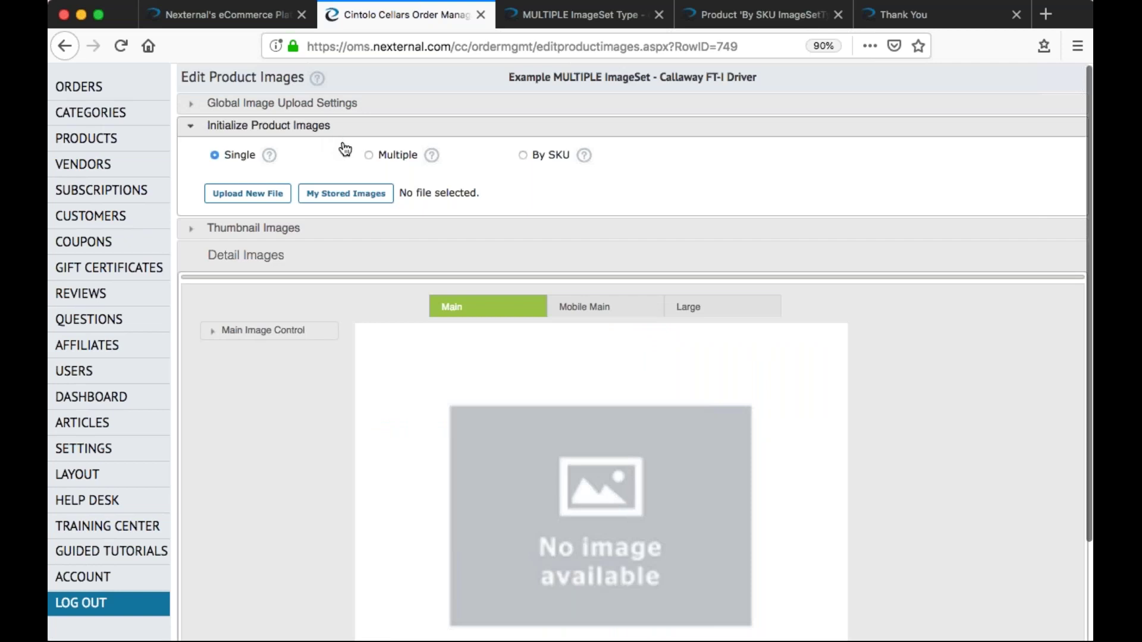
Convert the driver to the Multiple image set type and initialize its images and thumbnails from FTiDriver1.jpg
click(369, 155)
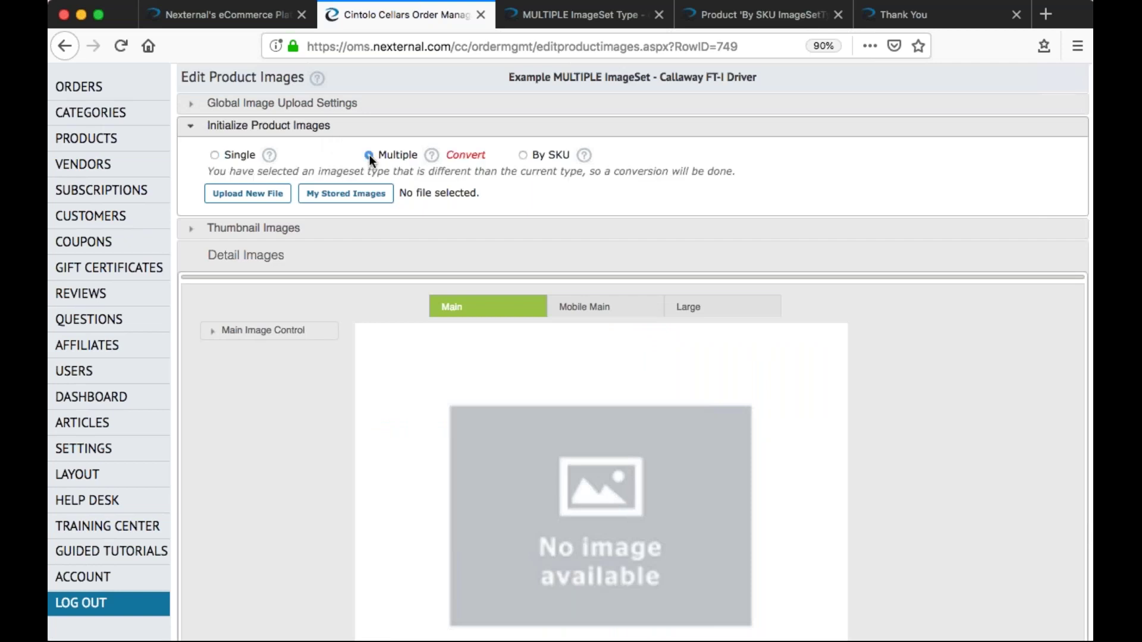
click(241, 200)
key(Return)
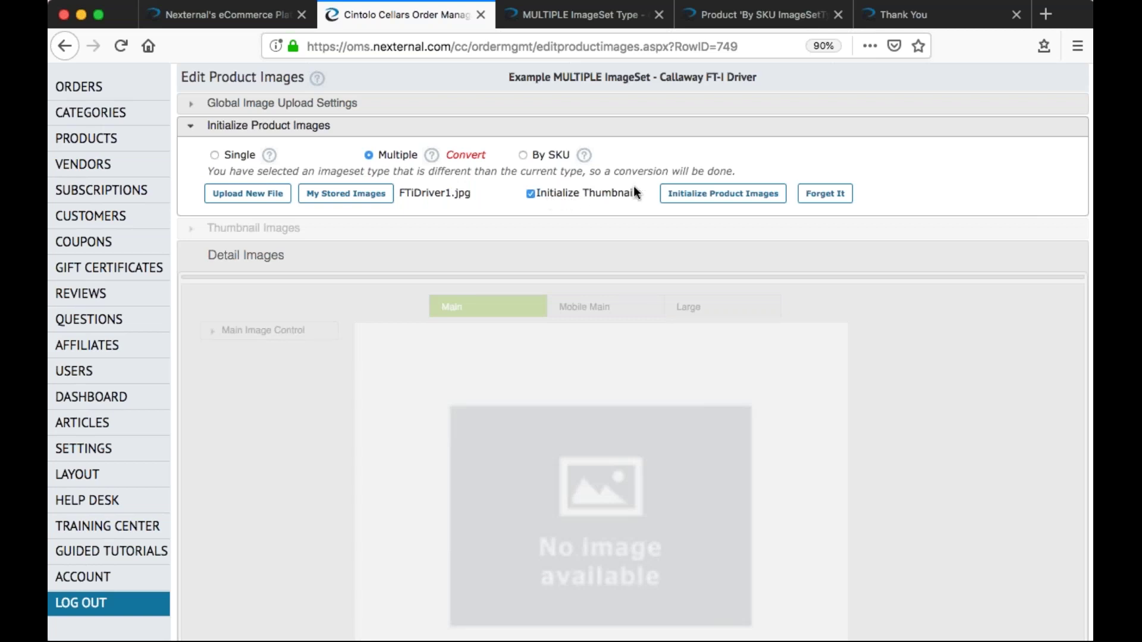
click(712, 199)
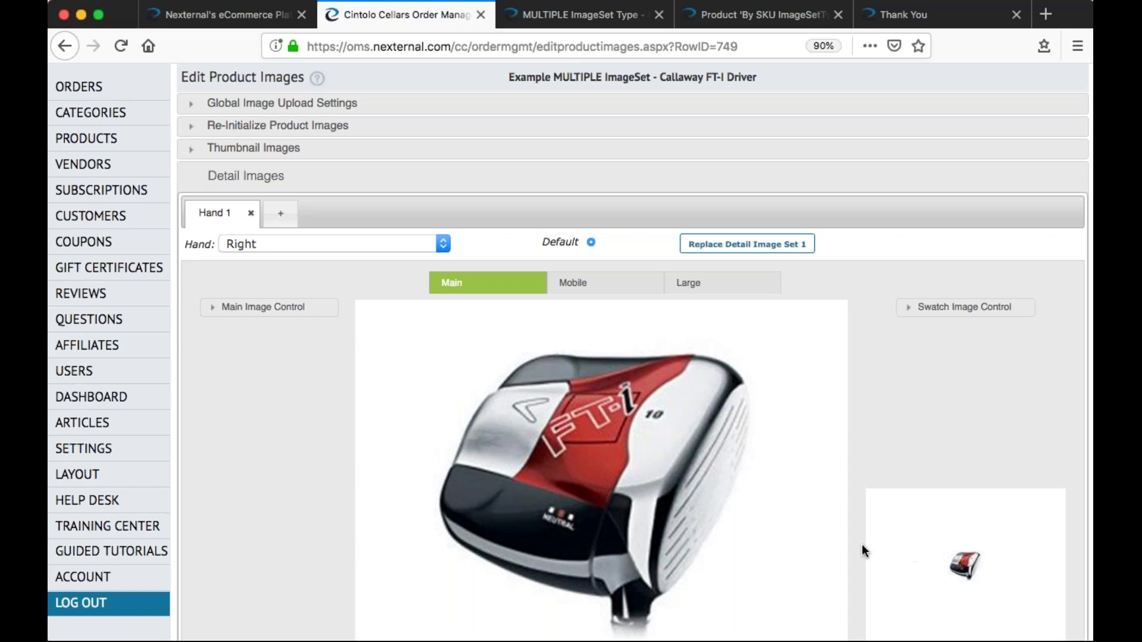
Add a second detail image set with an uploaded second view of the driver, and preview its mobile and large versions
click(281, 213)
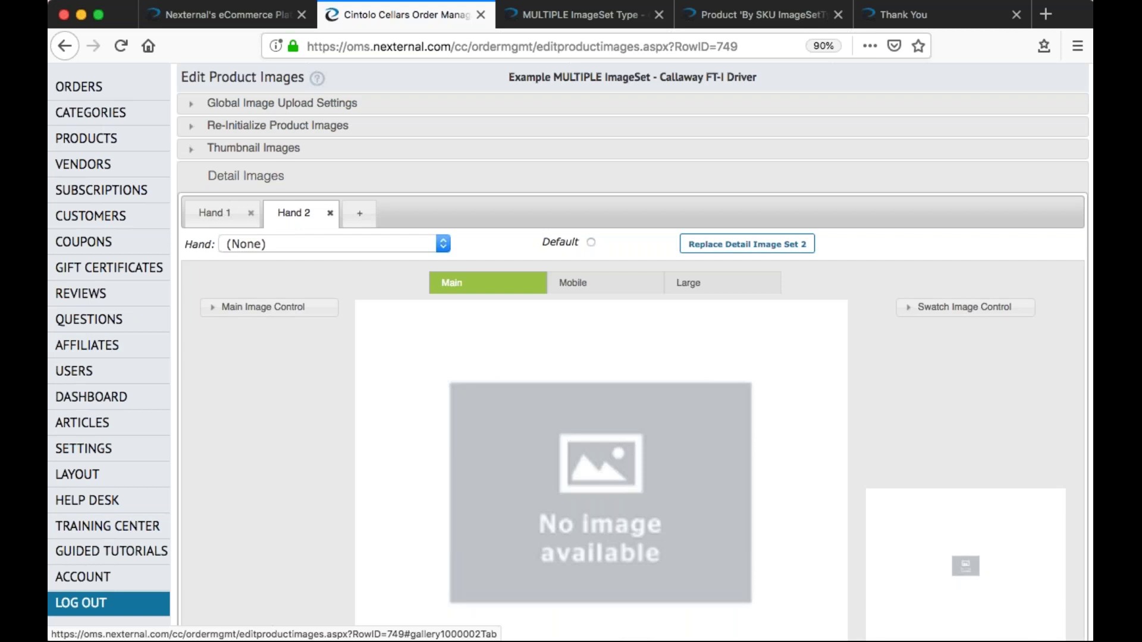
click(729, 250)
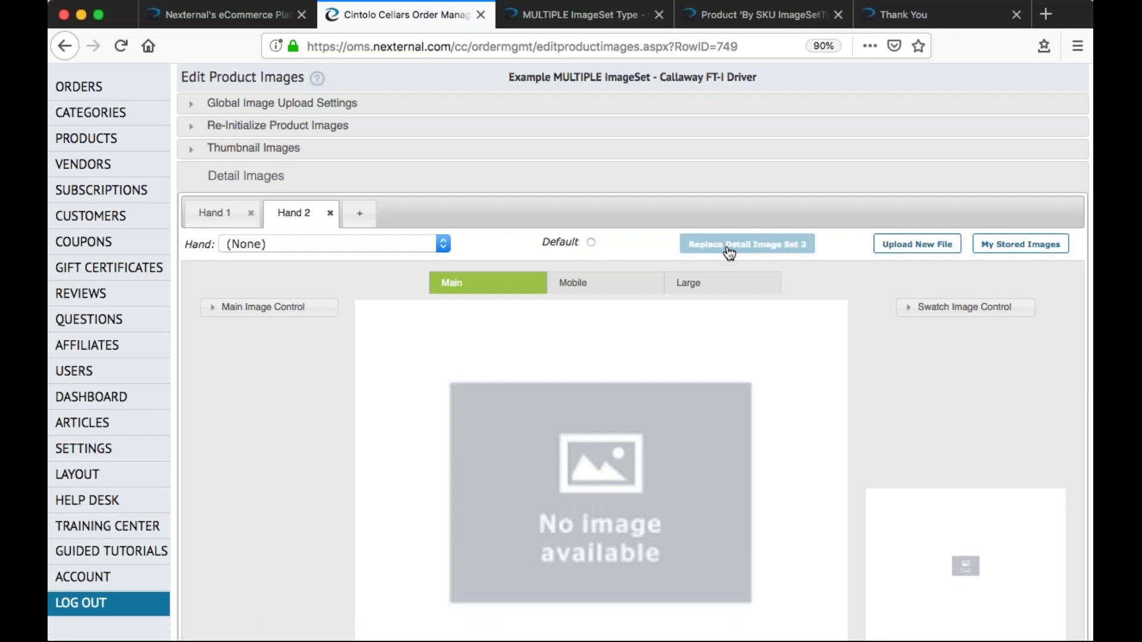
click(896, 250)
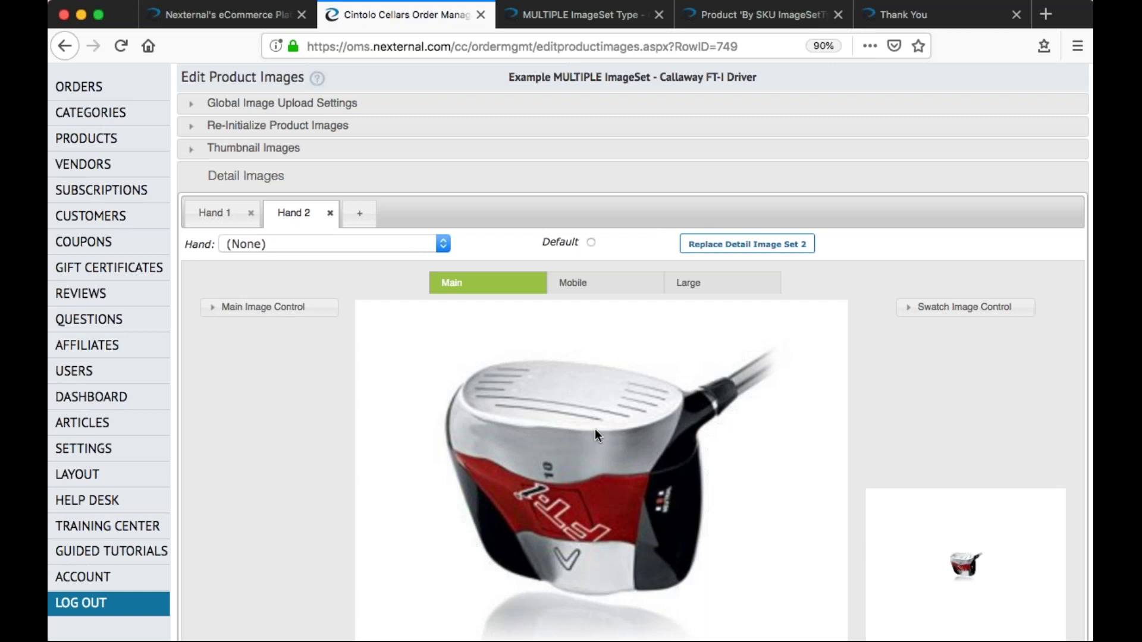
click(601, 285)
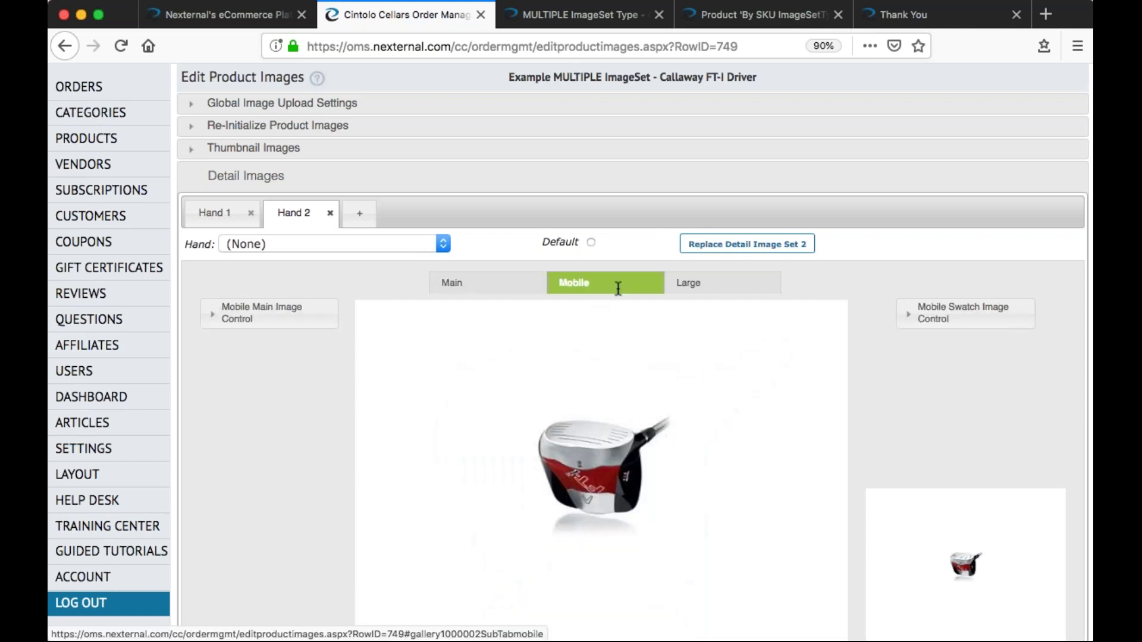
click(684, 285)
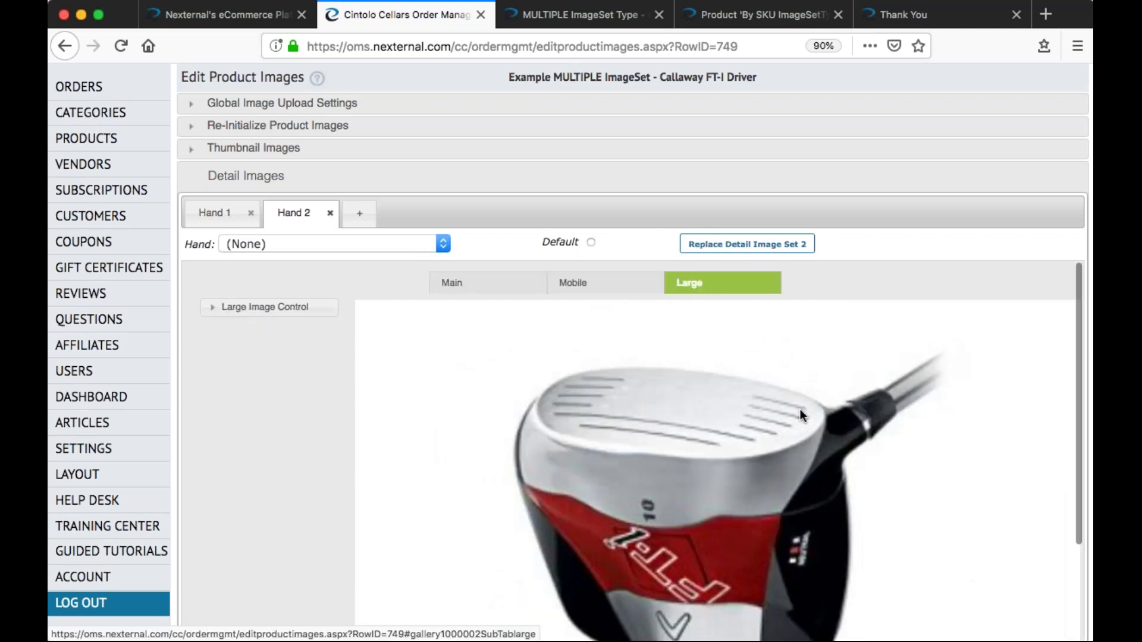
click(486, 285)
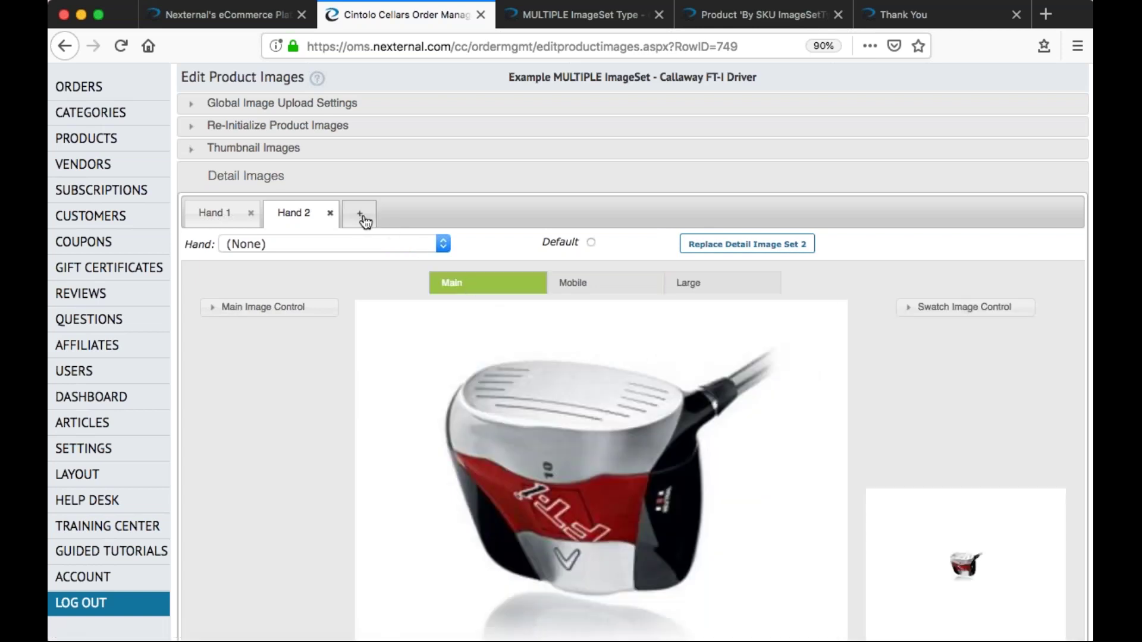
Add a third detail image set and upload the driver's clubface image to it
click(361, 215)
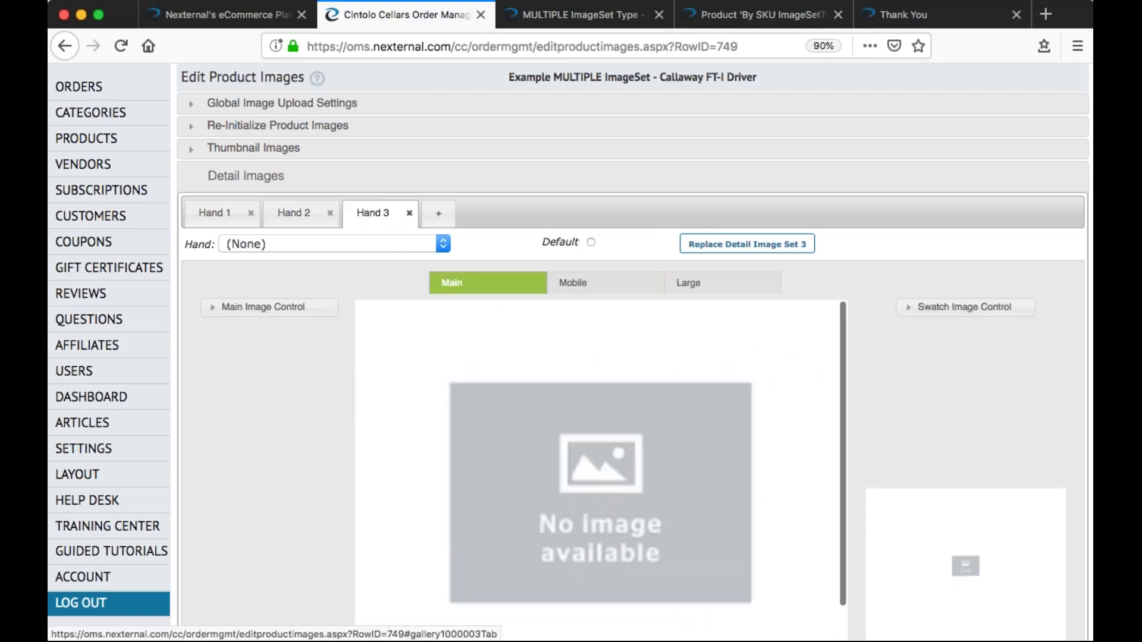
click(738, 250)
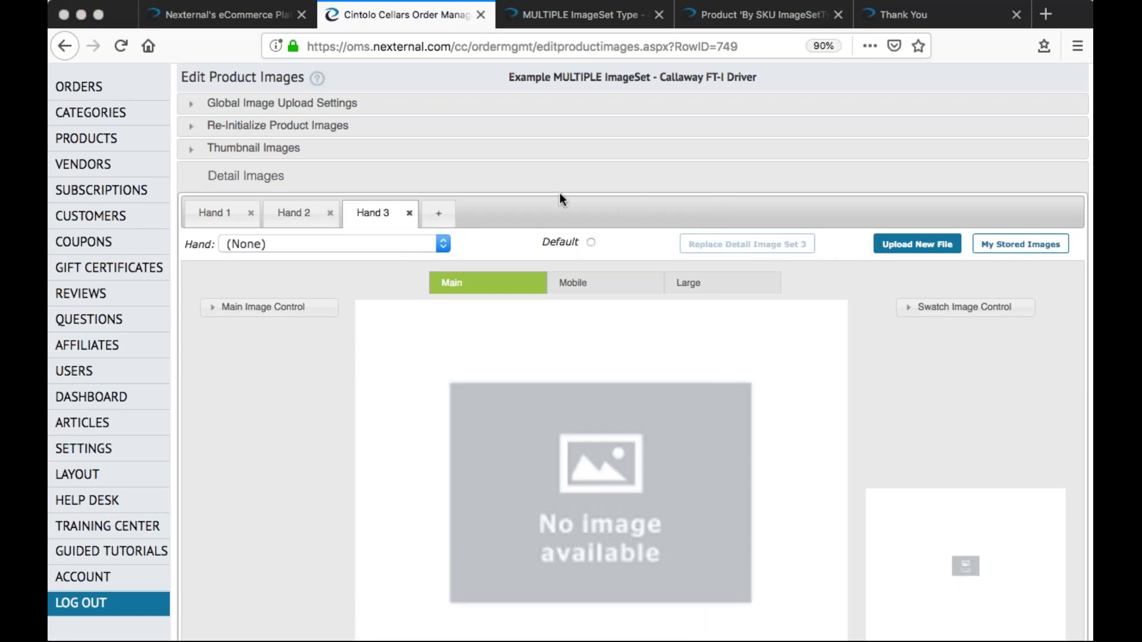
key(Return)
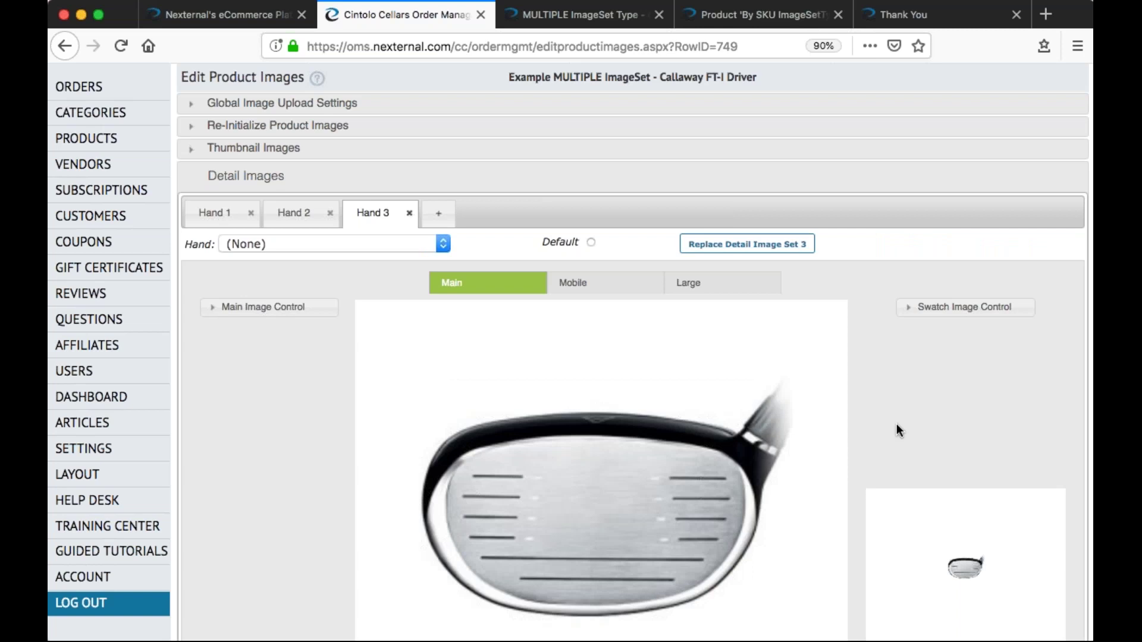
Add a fourth detail image set, upload the driver image with the golf ball to it, and save the driver's product images
scroll(897, 431, down, 1)
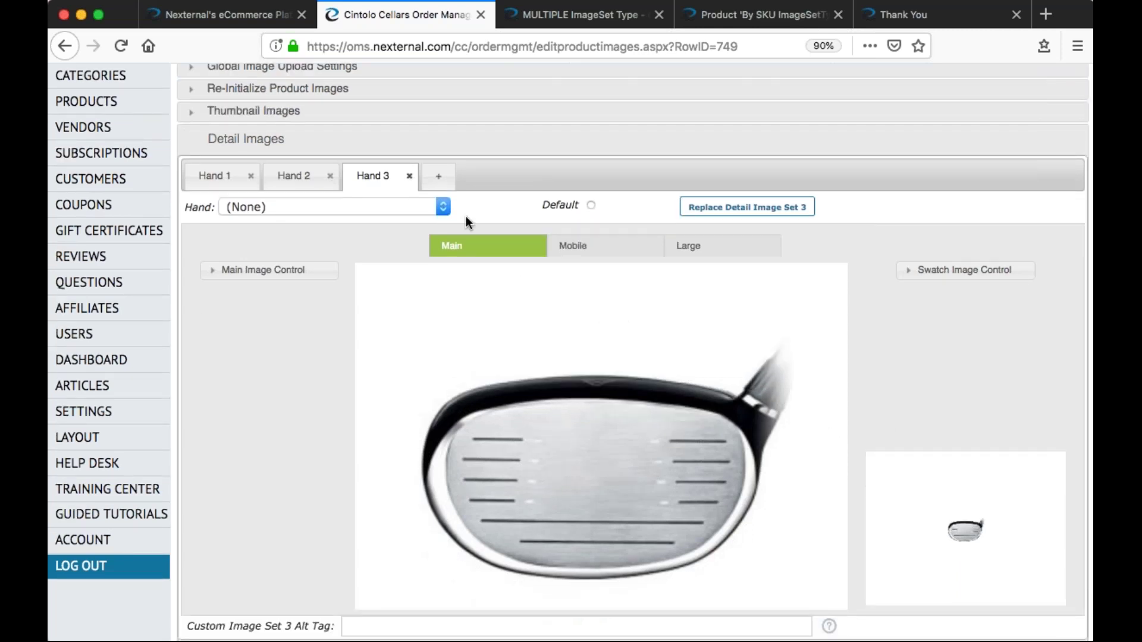
click(436, 178)
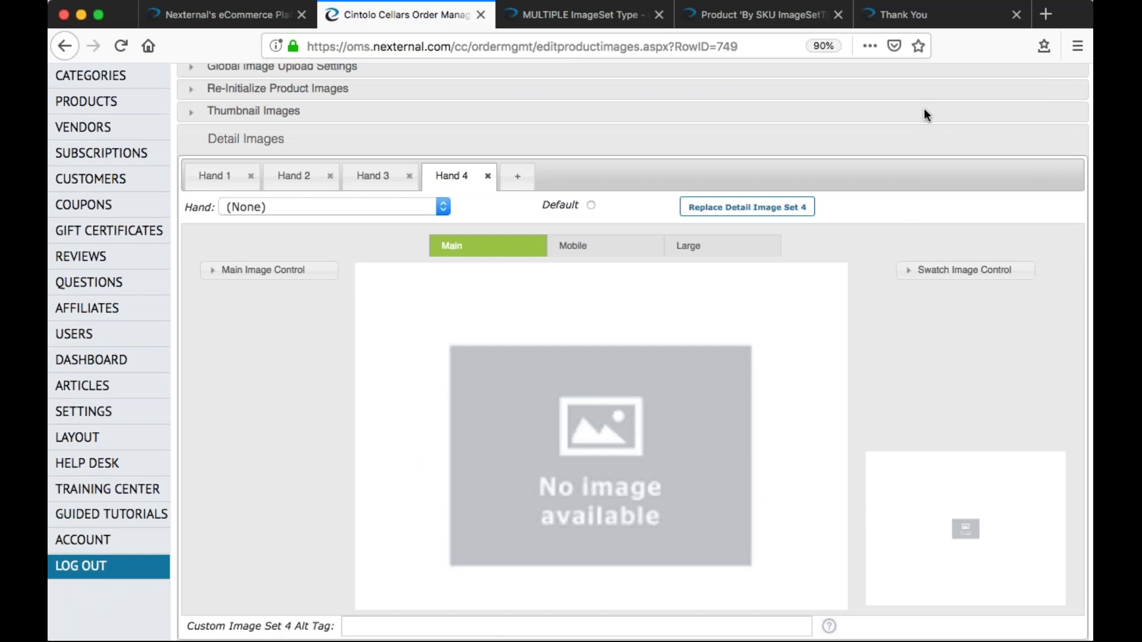
click(756, 214)
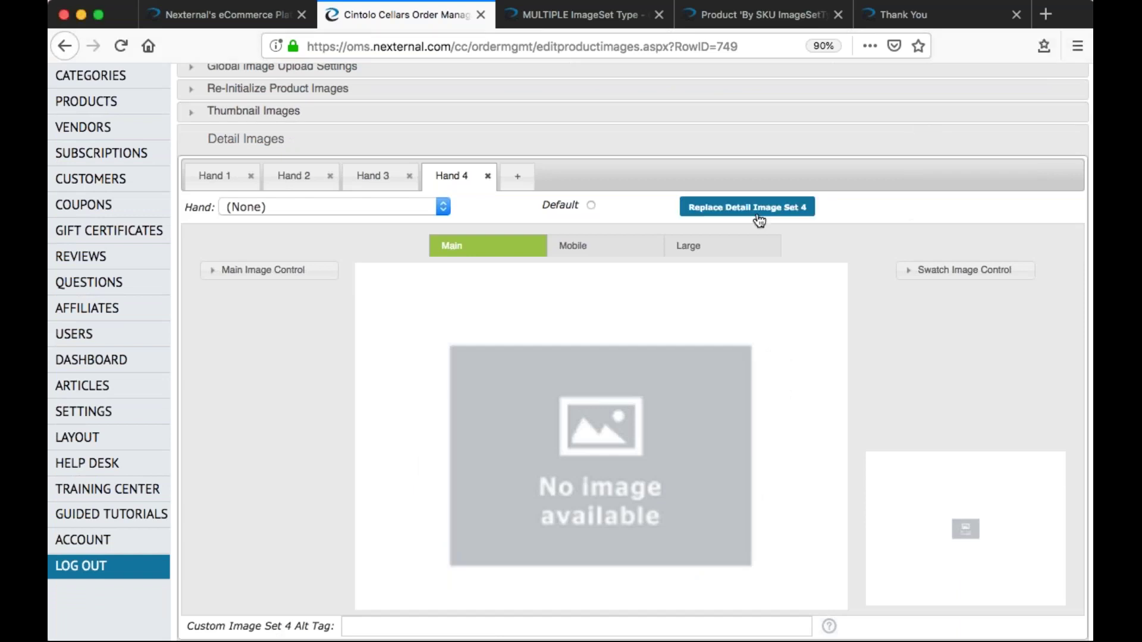
click(759, 219)
click(910, 208)
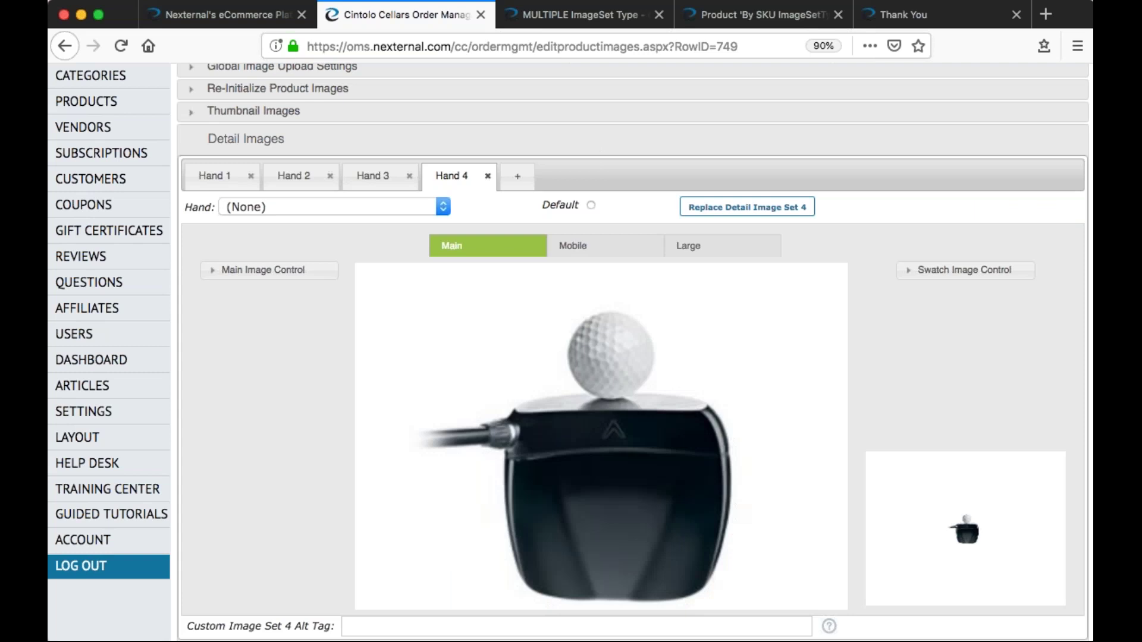
scroll(631, 368, down, 2)
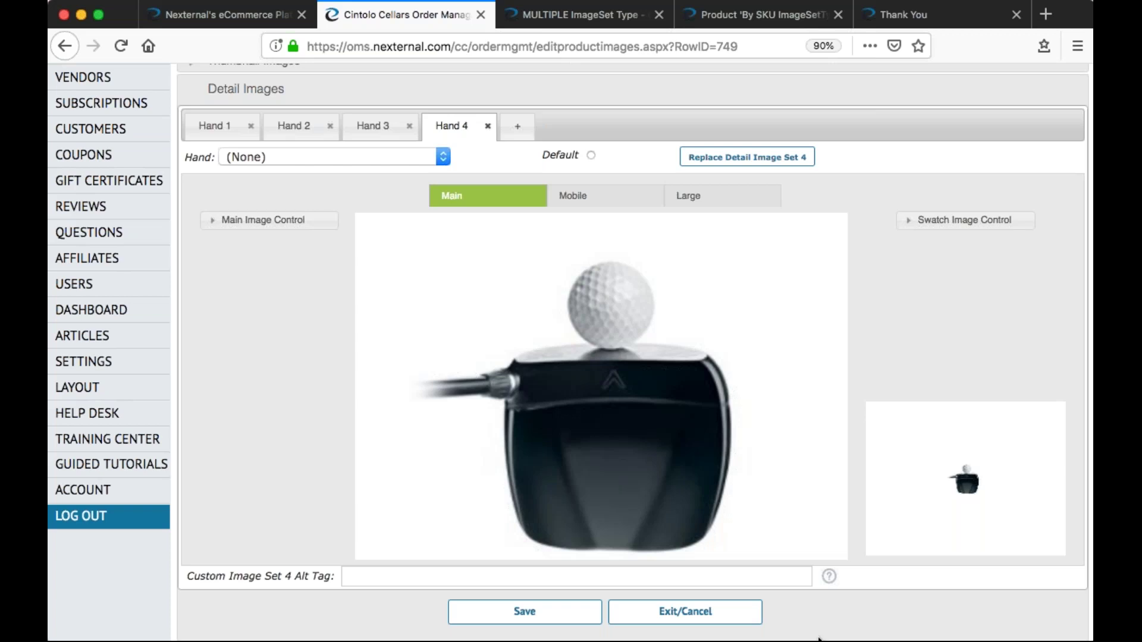
click(536, 613)
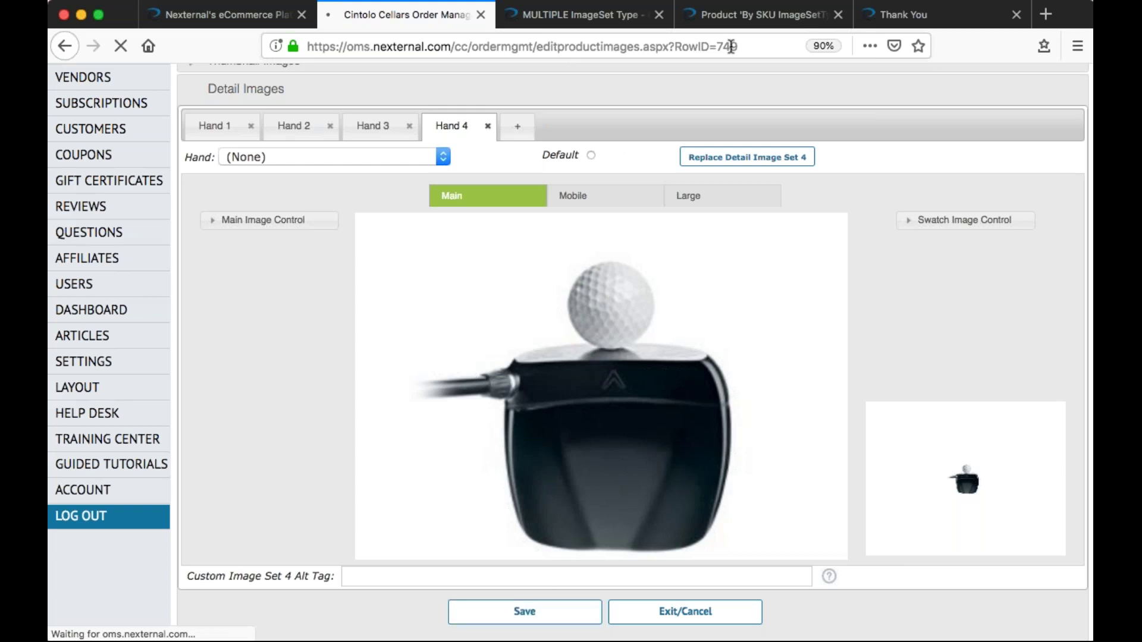
Preview the By SKU Logo Men's Polo Shirt on the storefront with the color option switched to Black
click(751, 14)
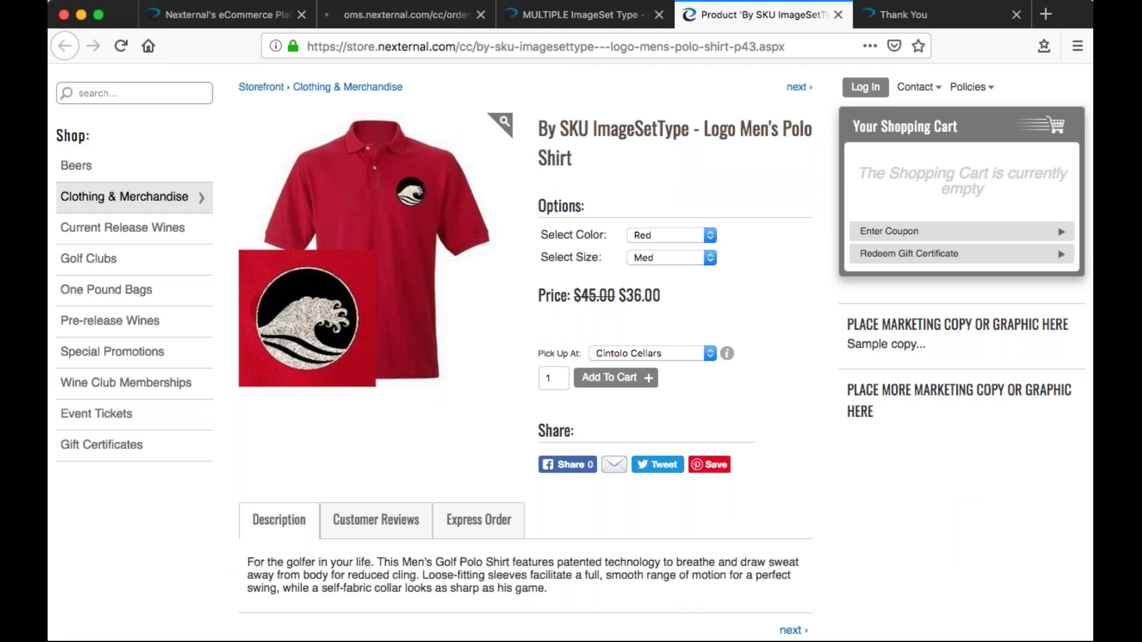
click(653, 235)
key(Down)
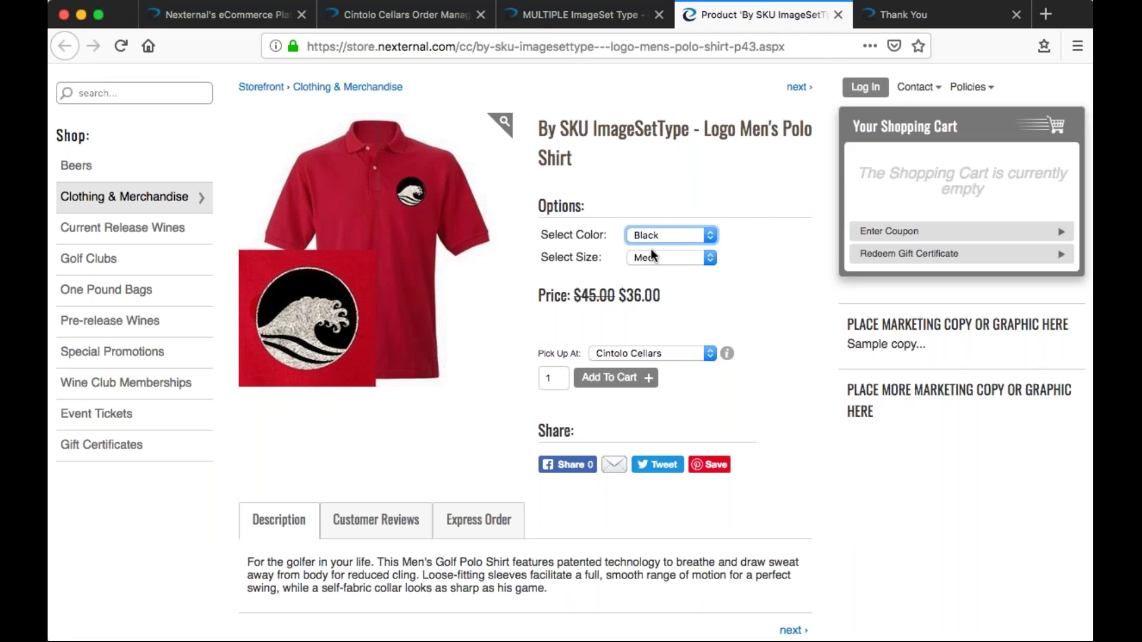
click(650, 249)
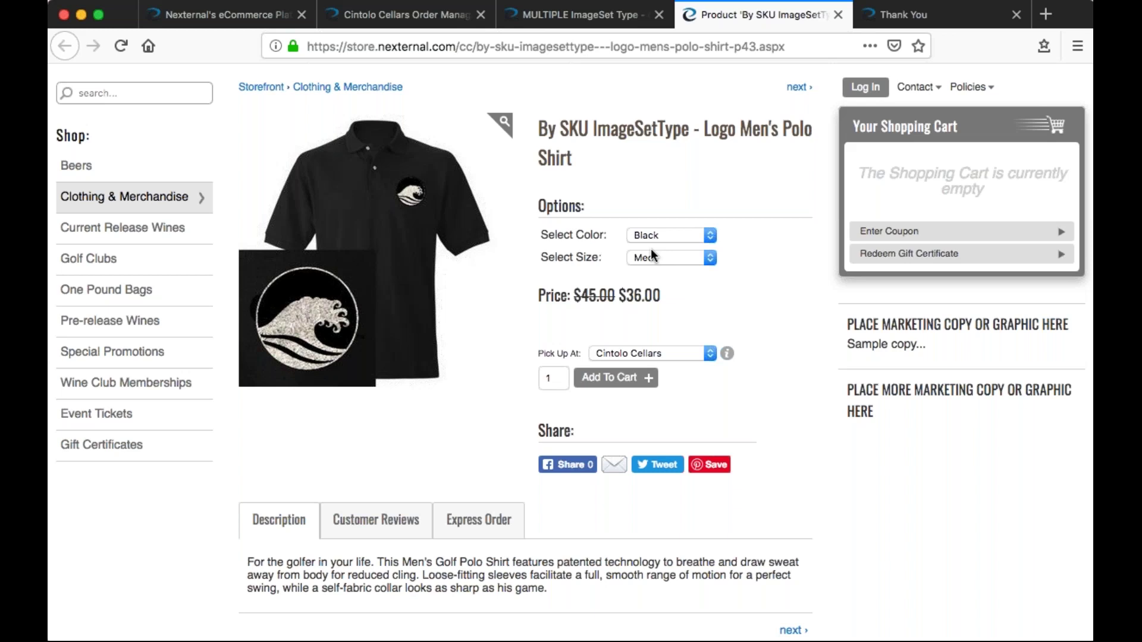
Convert Example BY SKU ImageSet - Polo Shirt to the By SKU type and initialize its images and thumbnails from Custom_Mens_Polo_mn_p43_m_g36_.jpg
click(405, 18)
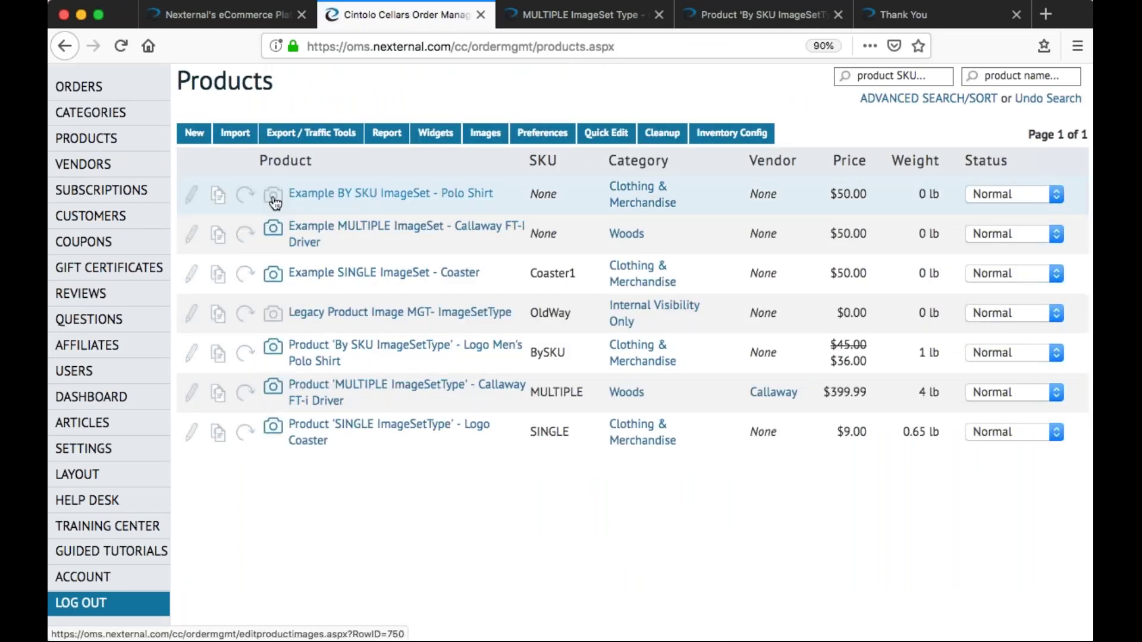
click(274, 198)
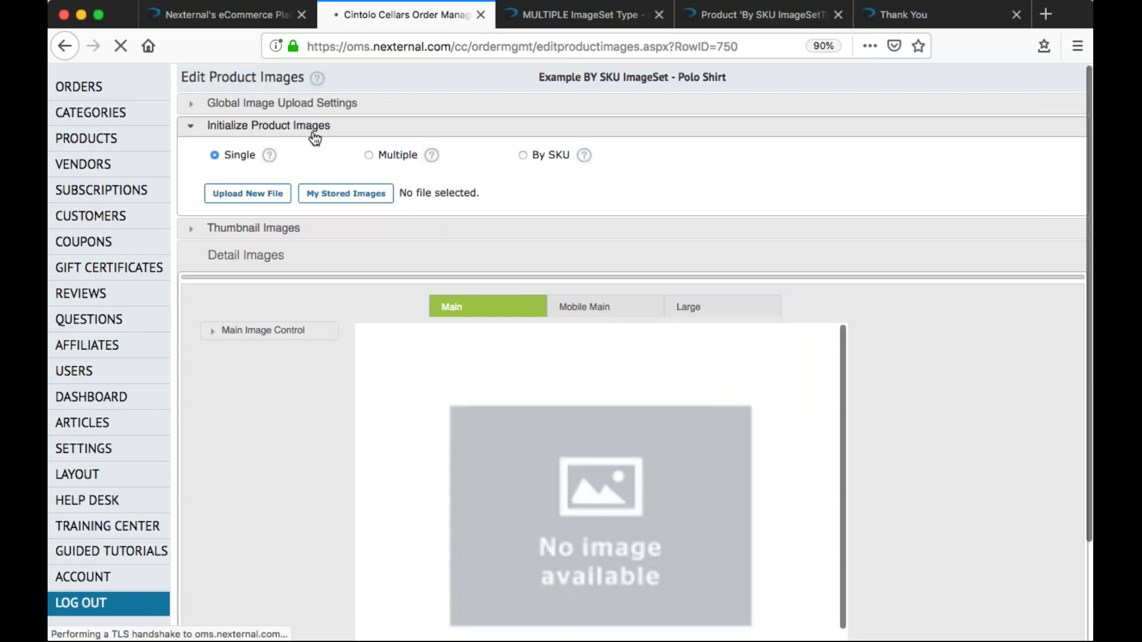
click(523, 155)
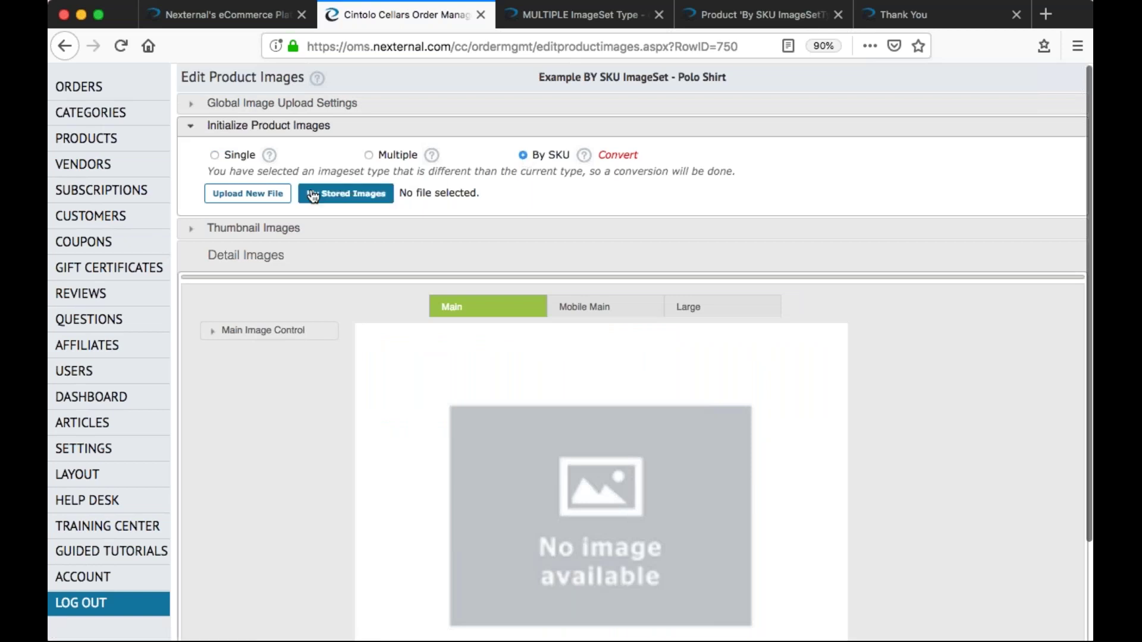
click(250, 198)
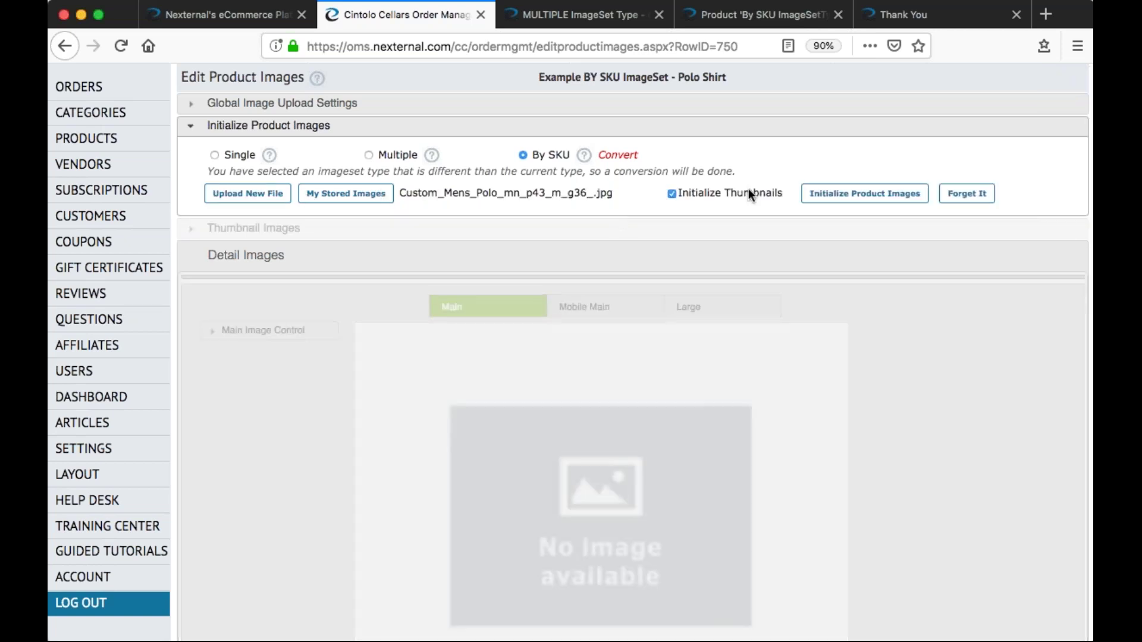
click(855, 198)
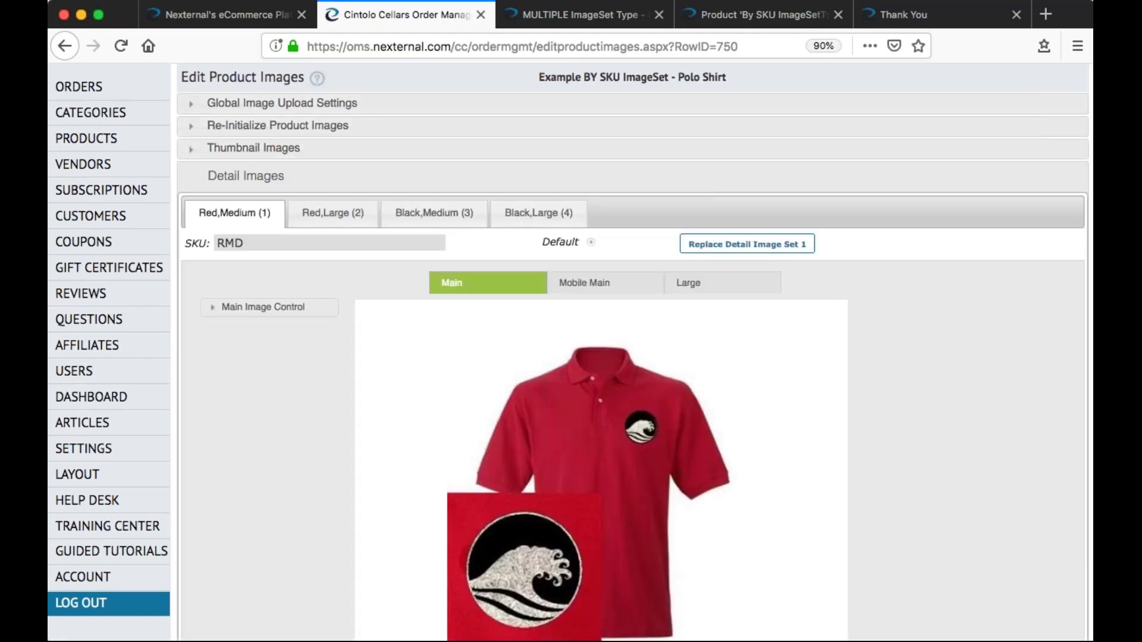
Replace the Black,Medium detail image set with an uploaded picture of the black polo shirt
click(435, 218)
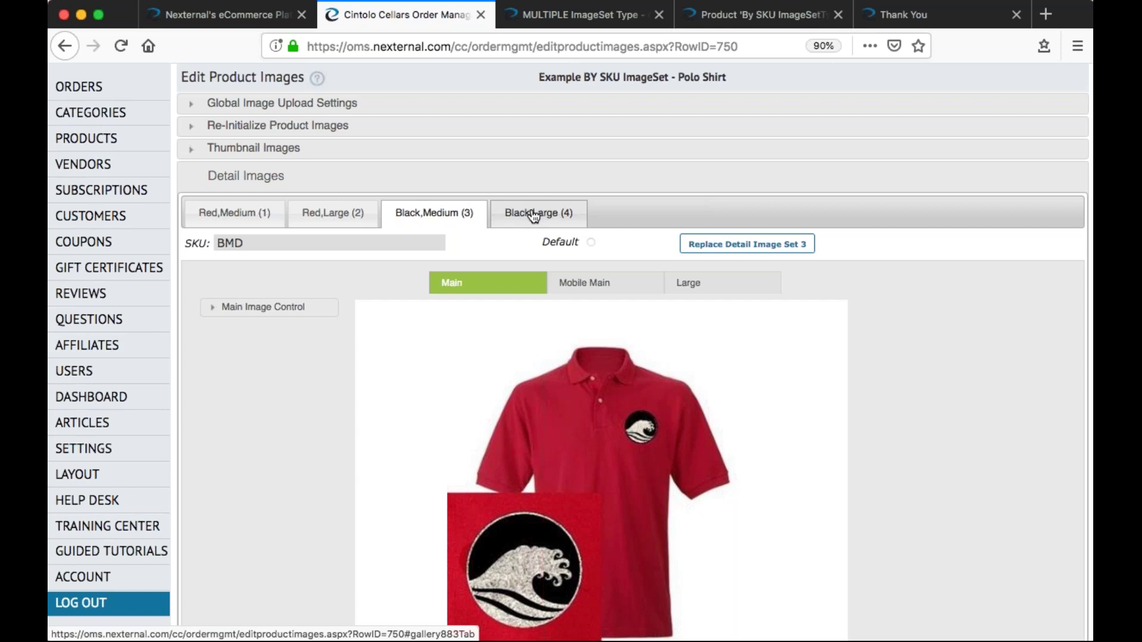
click(732, 250)
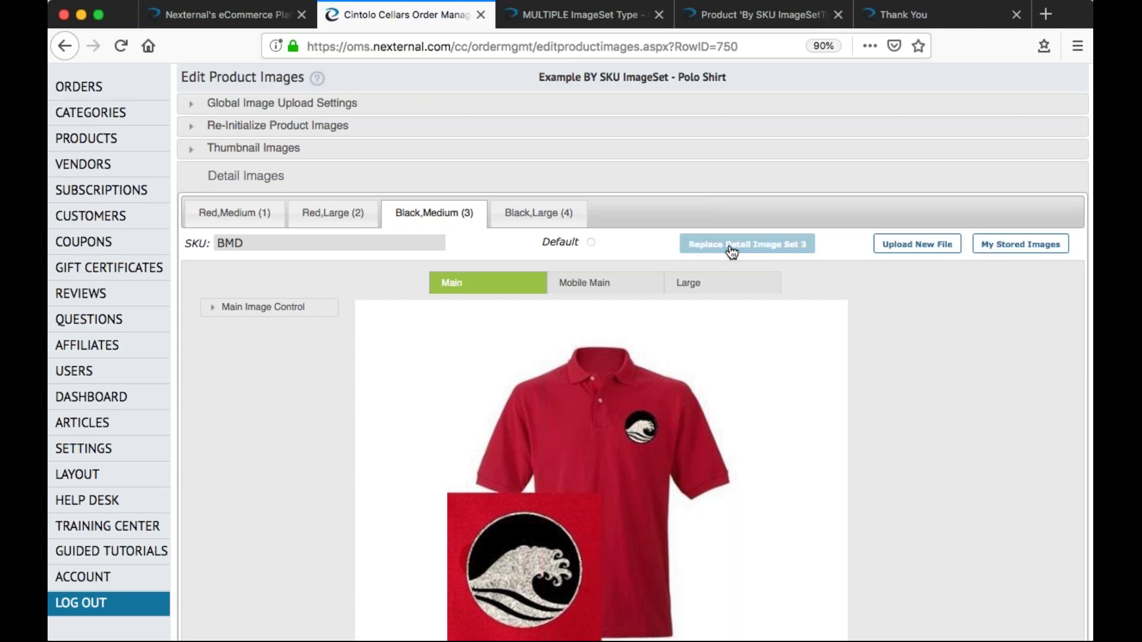
click(903, 250)
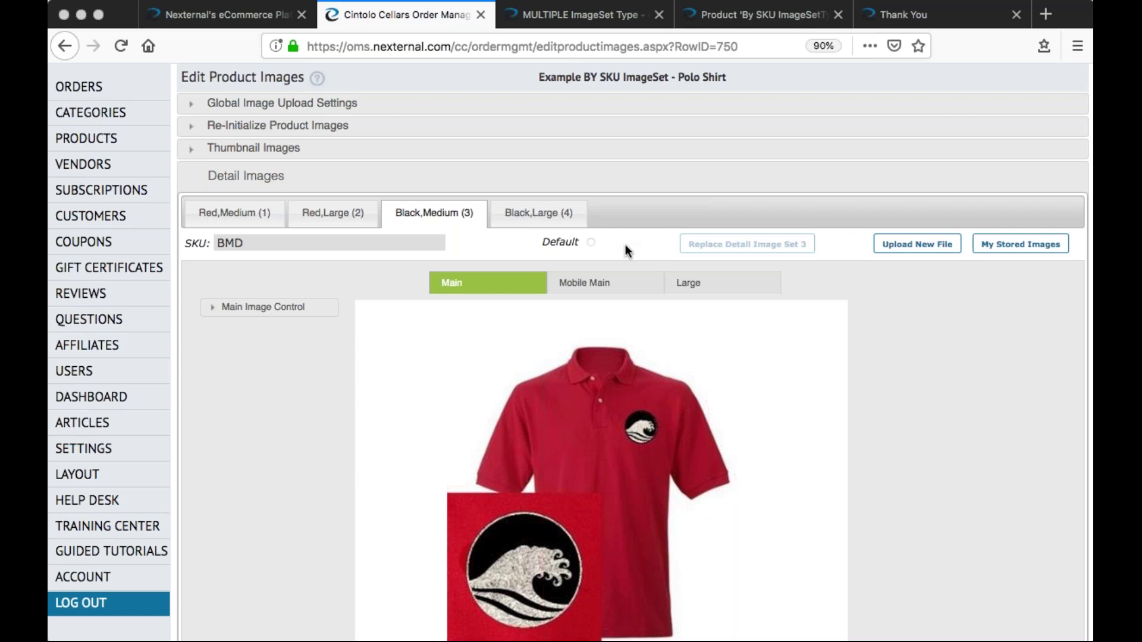
key(Return)
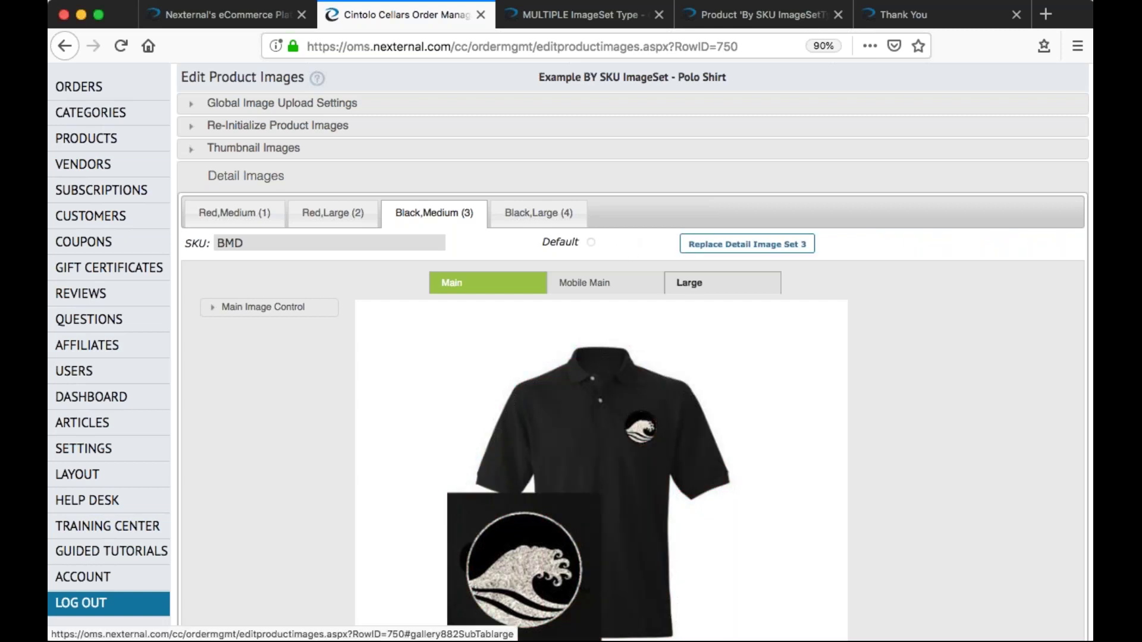
Replace the Black,Large detail image set with the uploaded black polo shirt picture
click(525, 218)
click(733, 251)
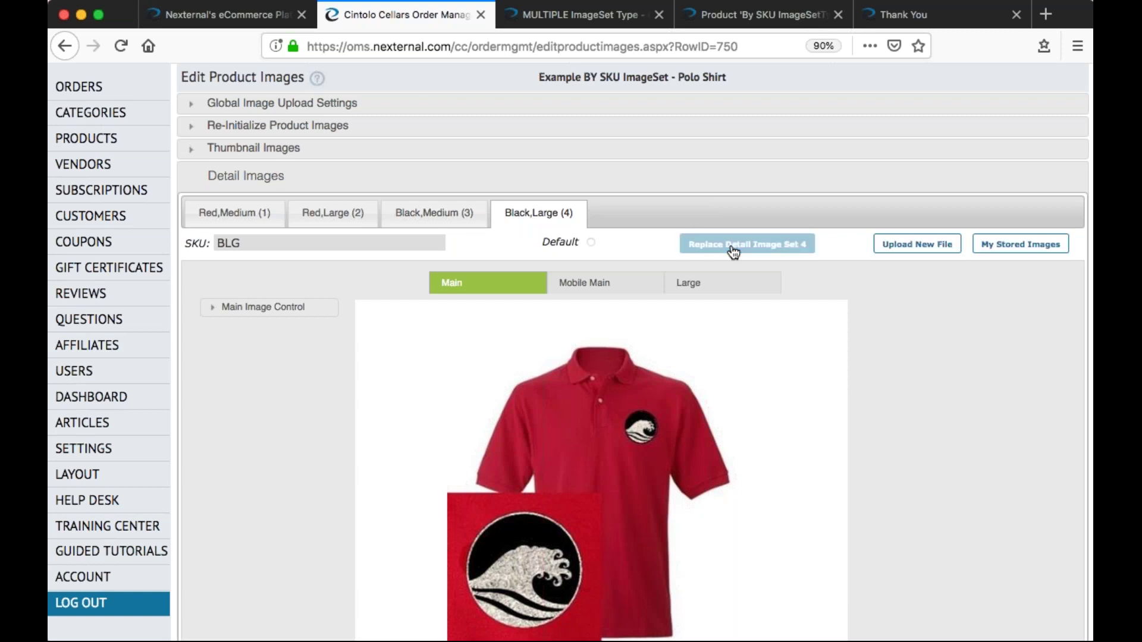
click(892, 252)
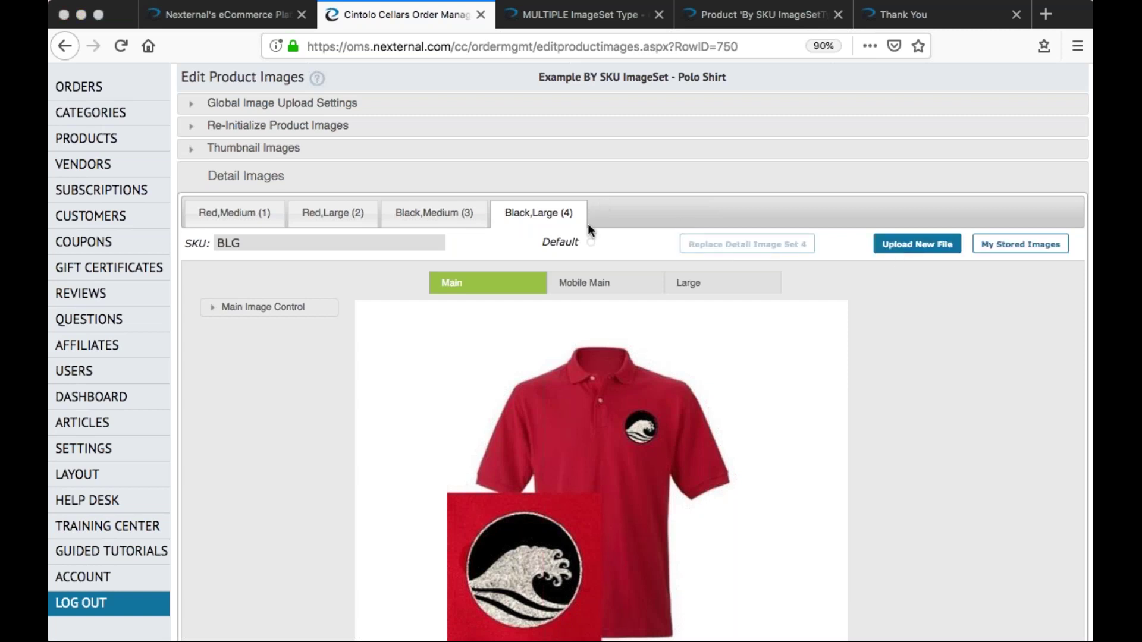
key(Return)
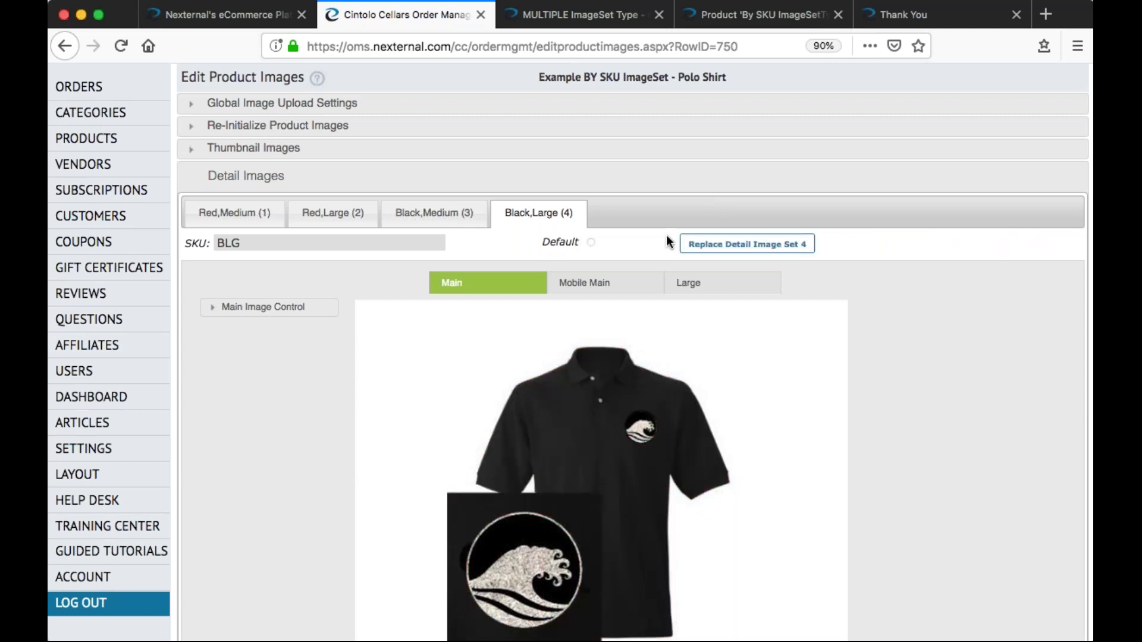
Inspect the main and mobile main image size controls of the Black,Large set, and preview its large image
scroll(666, 236, down, 2)
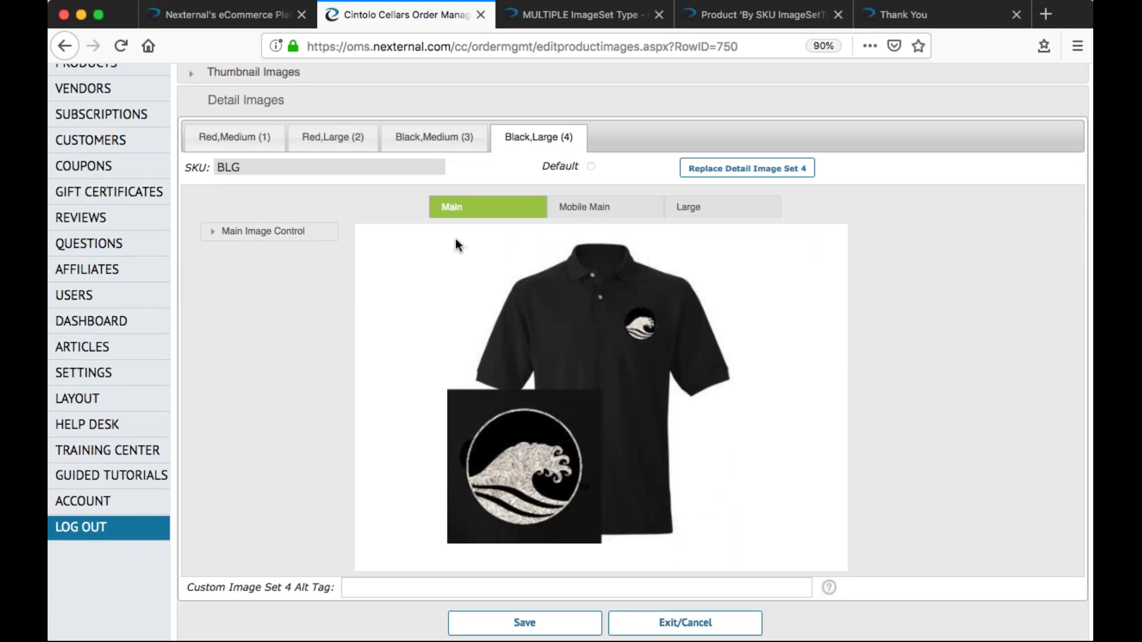
click(212, 239)
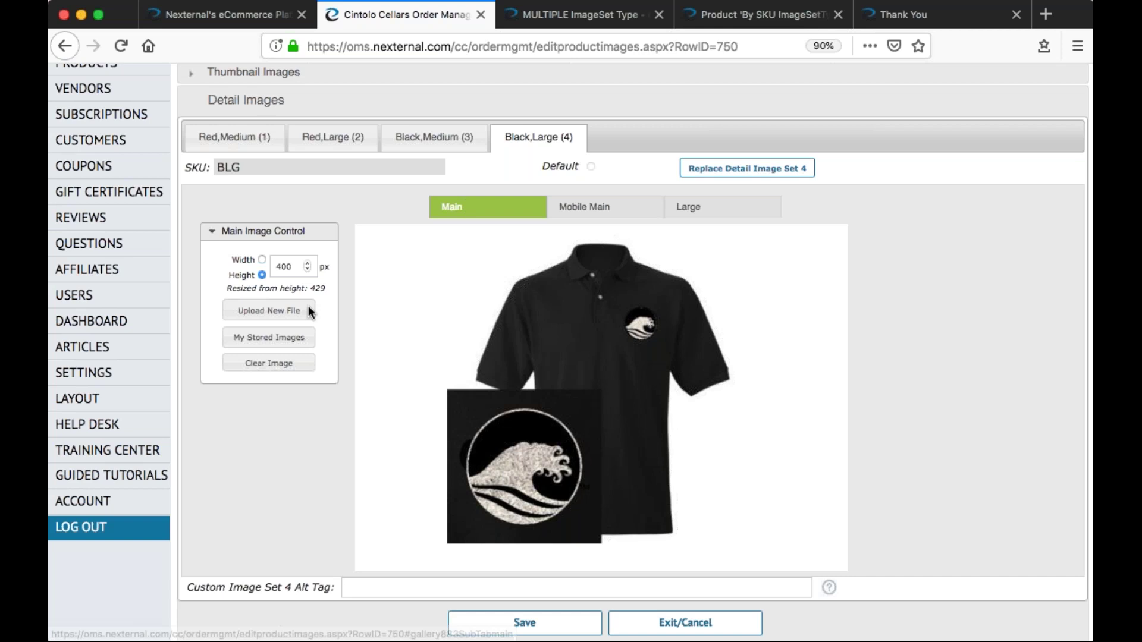
click(598, 208)
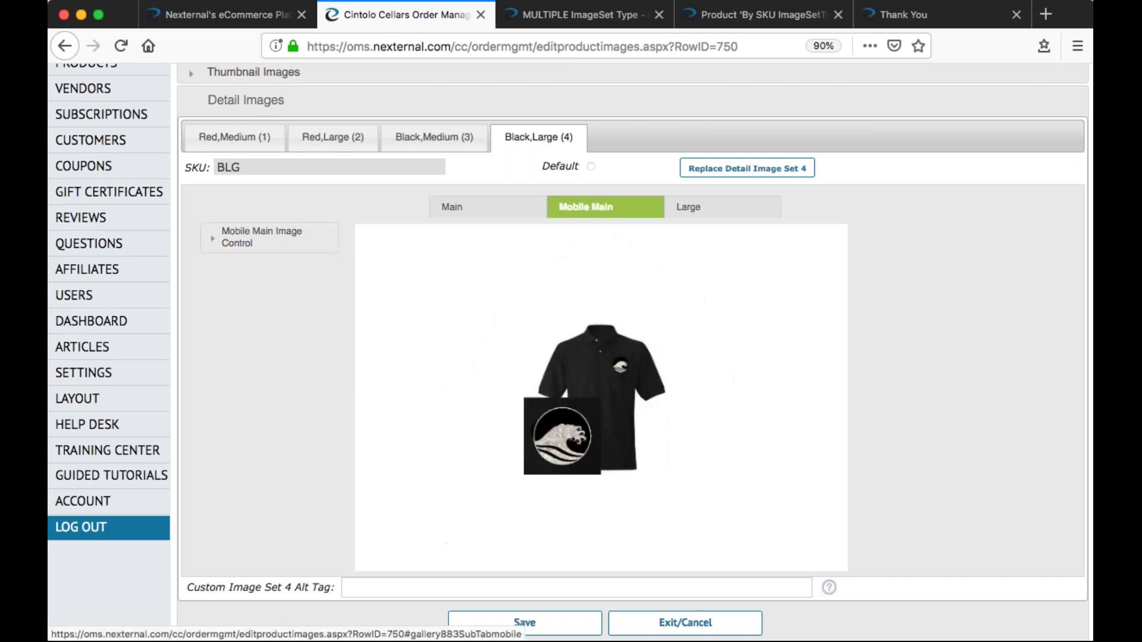
click(234, 245)
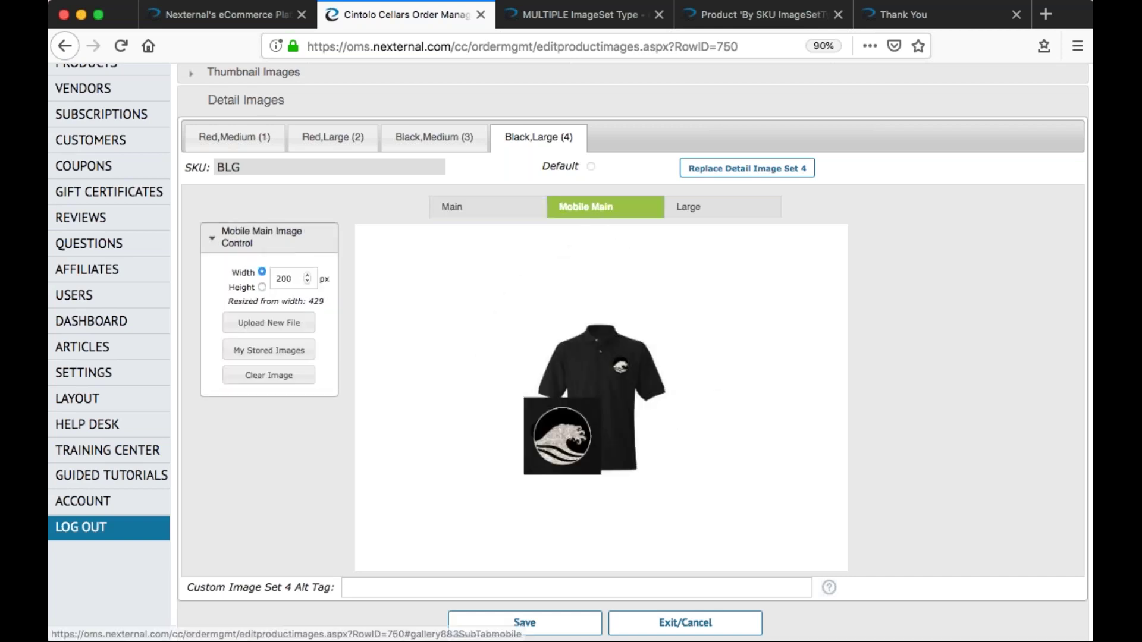
click(716, 213)
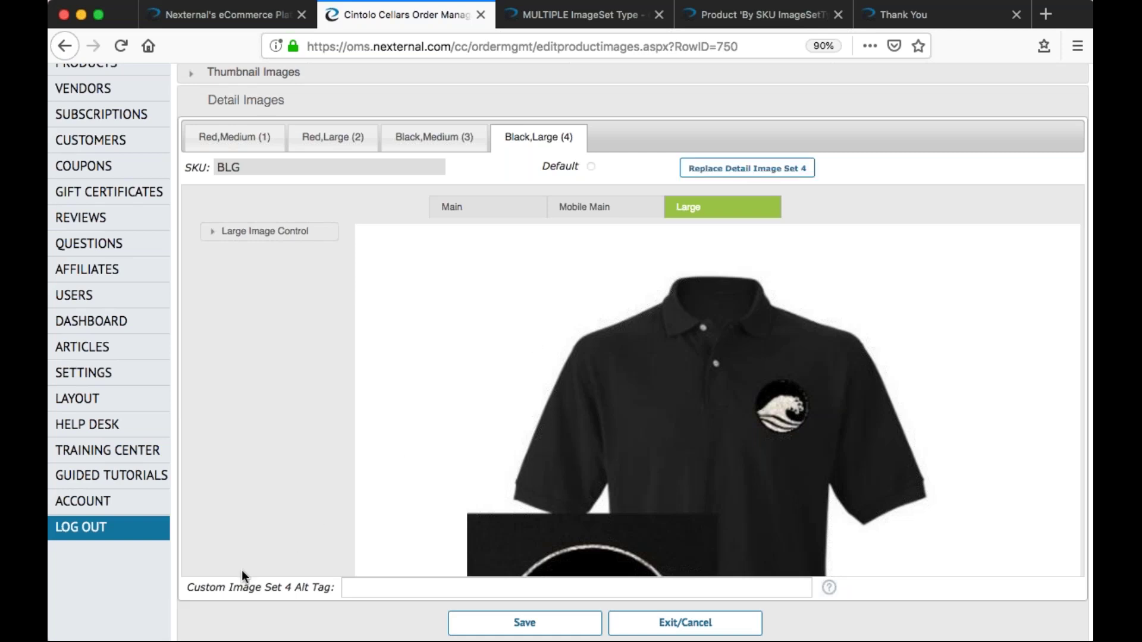
Set the custom alt tag of image set 4 to "Polo Shirt Black Front" and save the polo shirt's images
drag(194, 586, 331, 592)
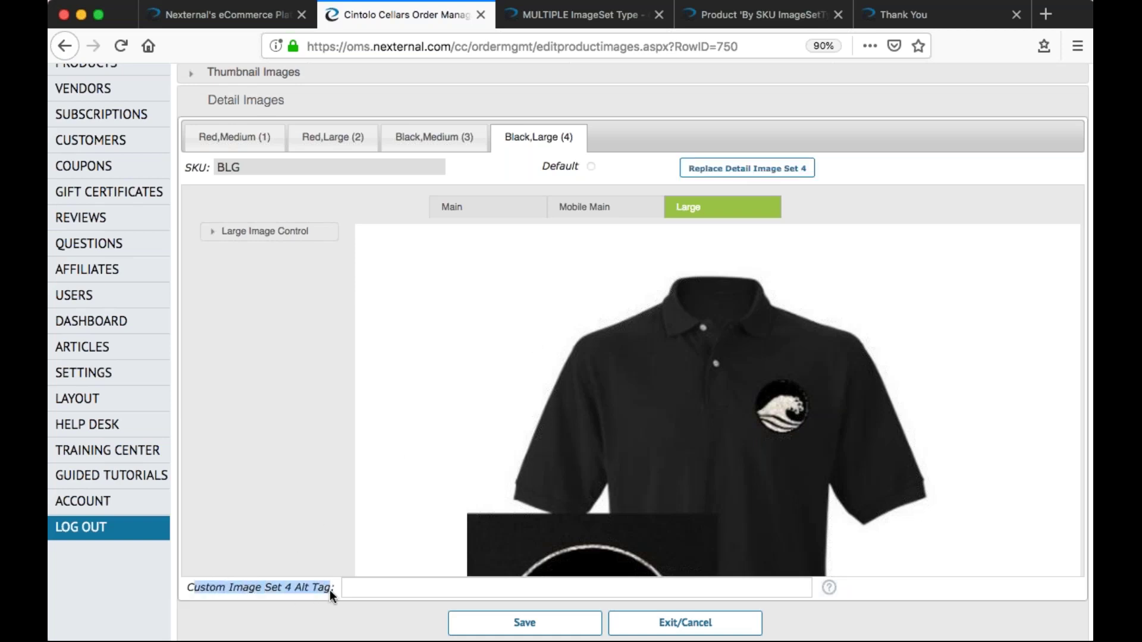
click(373, 592)
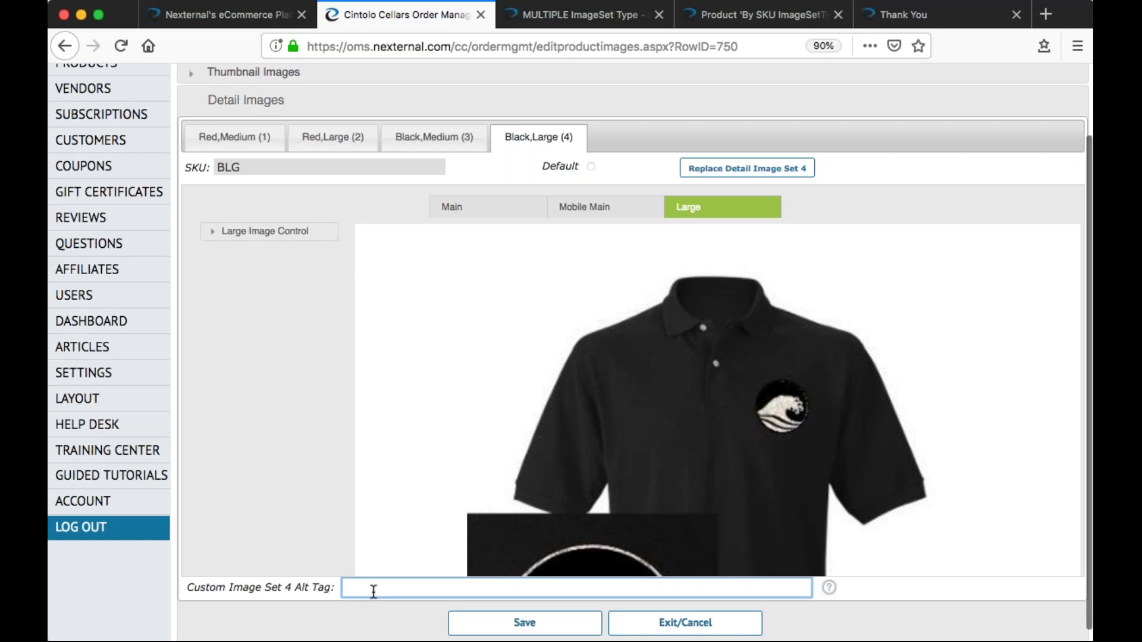
scroll(374, 591, up, 2)
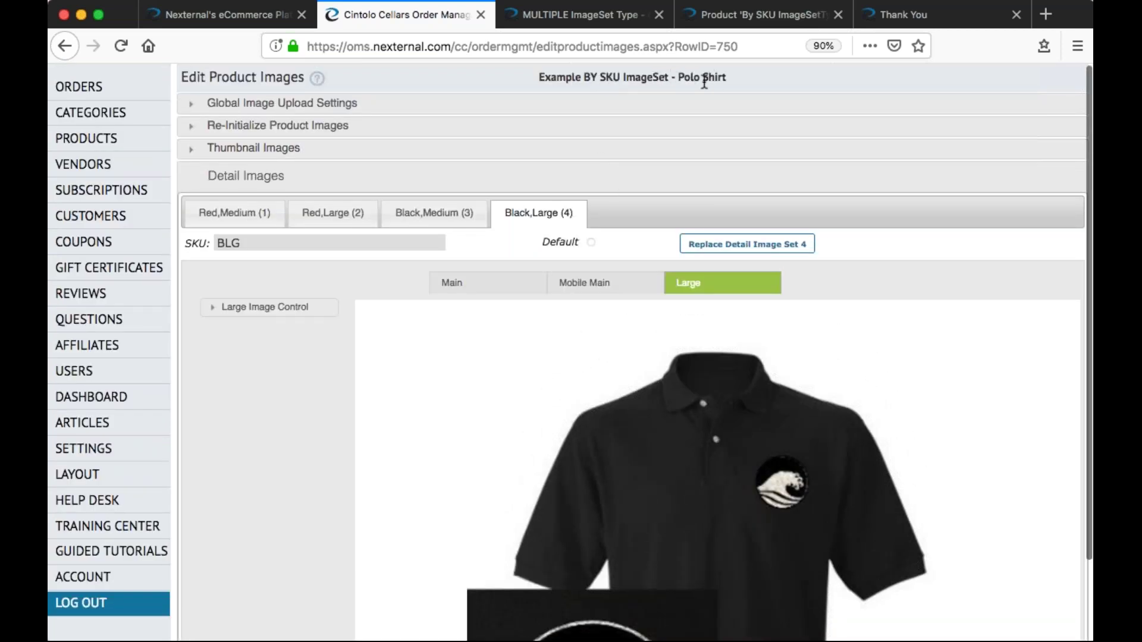
scroll(379, 558, down, 2)
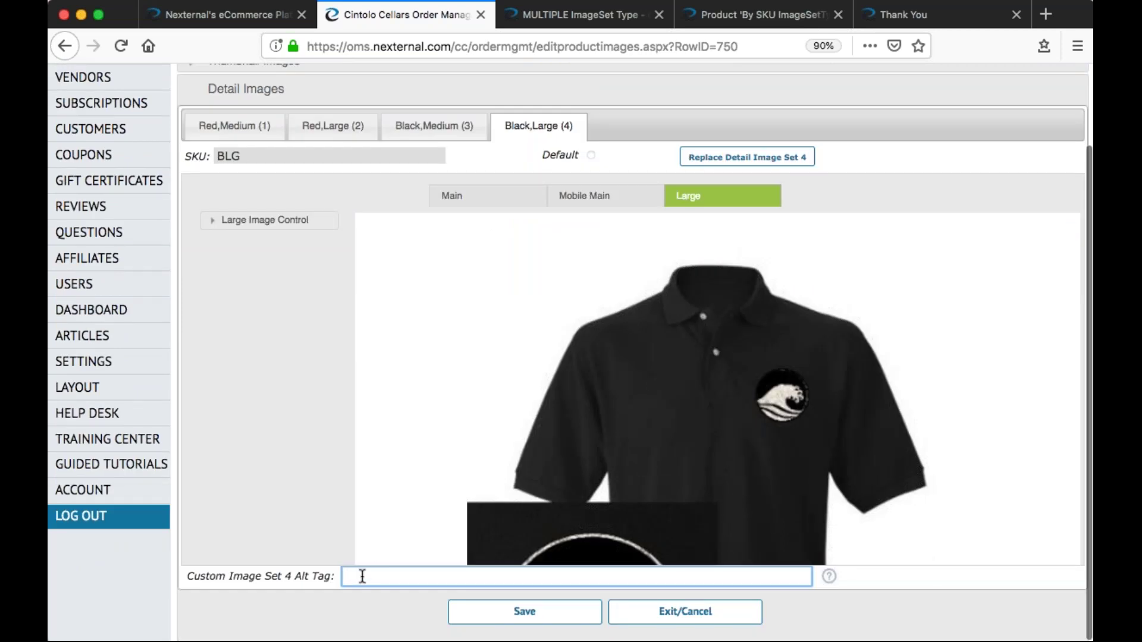
text(Polo Shirt)
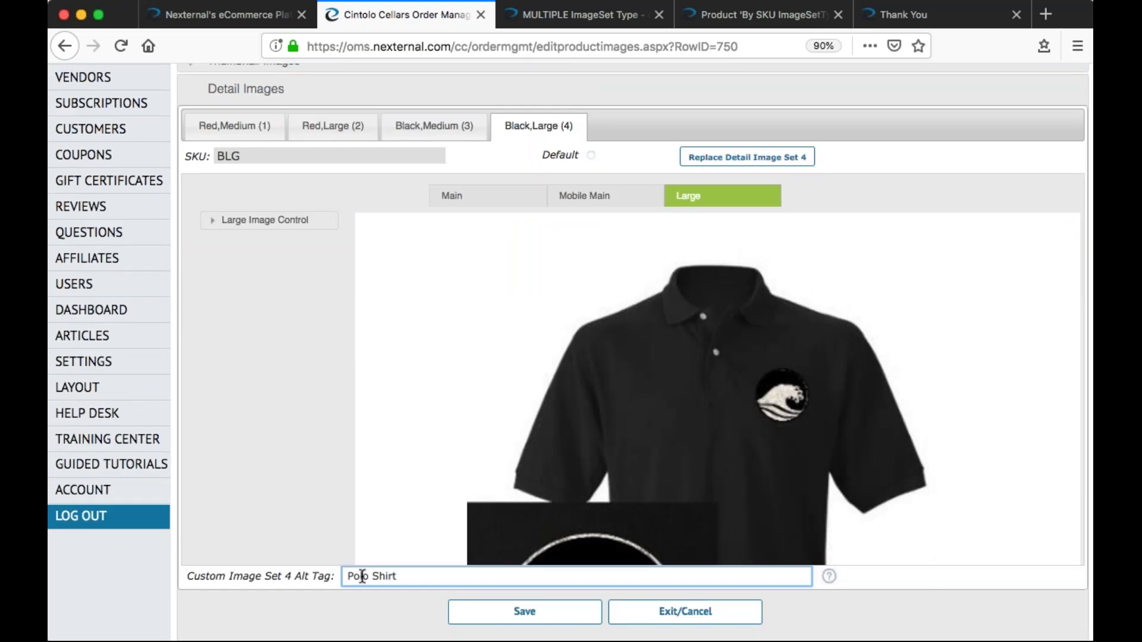
text( Black Front)
click(498, 615)
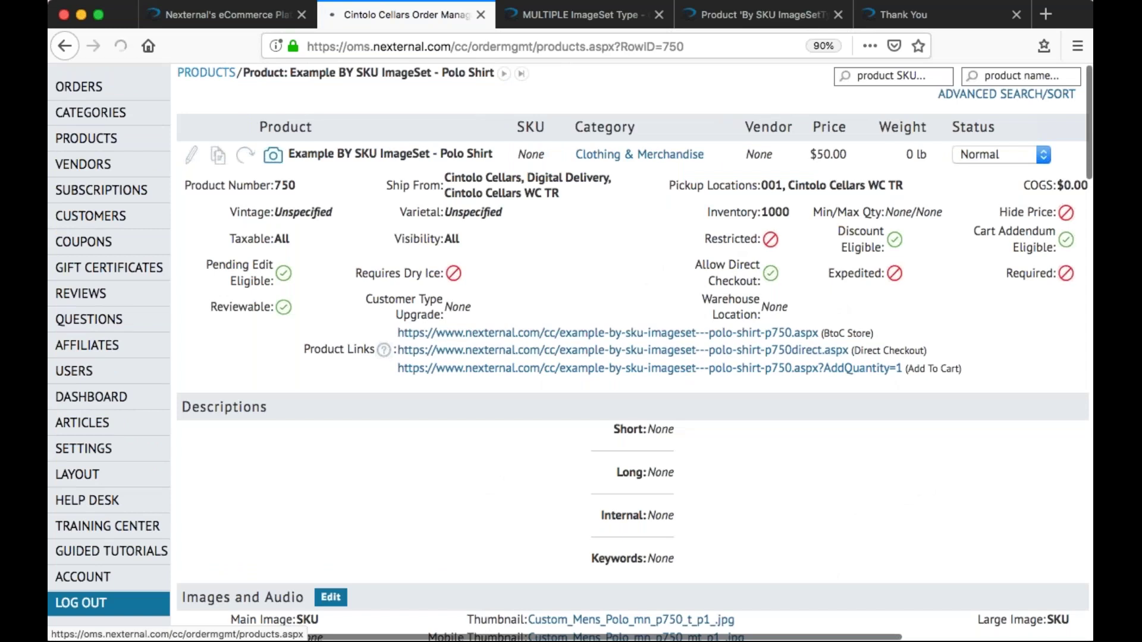
Return to the product list and start a product import of the Product Images Import type
click(230, 76)
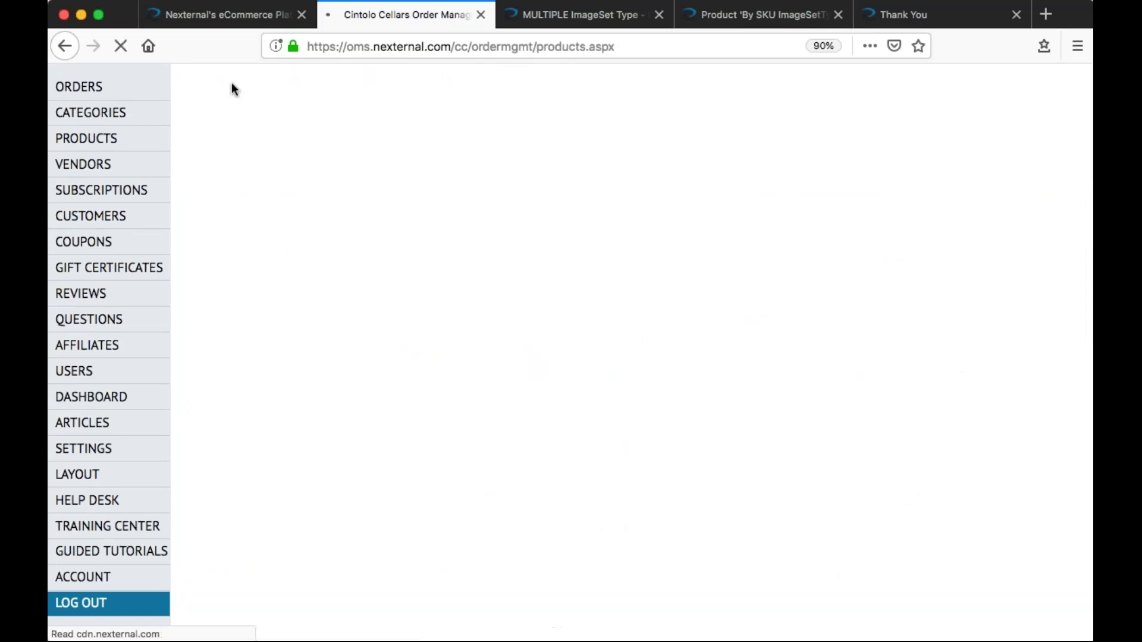
click(237, 137)
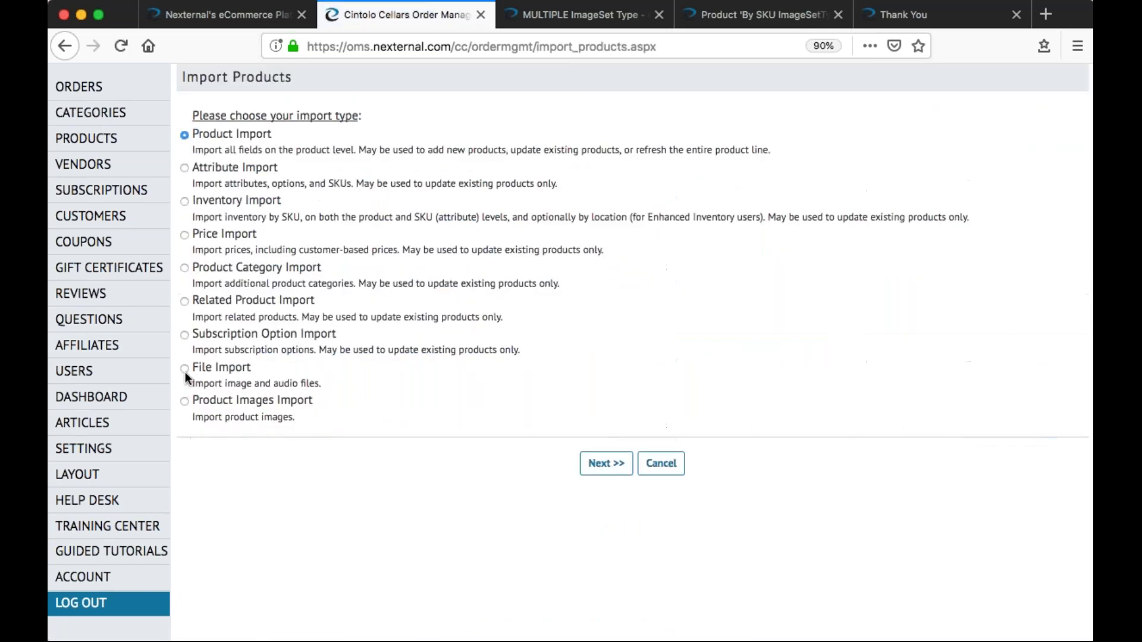
click(185, 402)
click(606, 467)
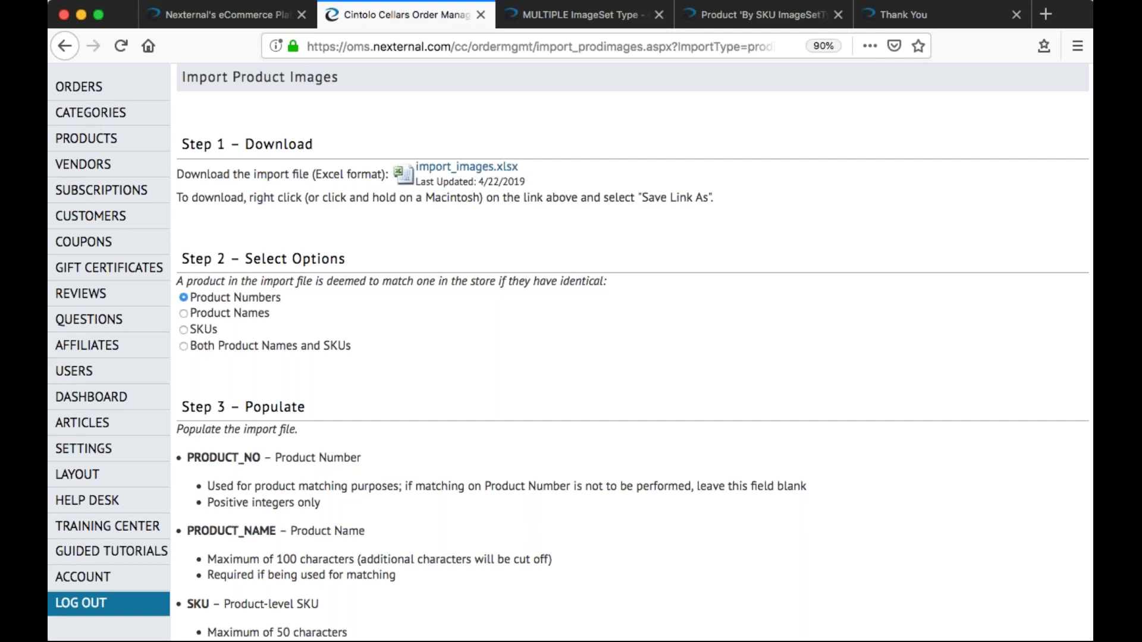
Review the product images import instructions and the sample ProductImagesImport_Webinar spreadsheet, and show the closing Thank You page
scroll(570, 352, down, 3)
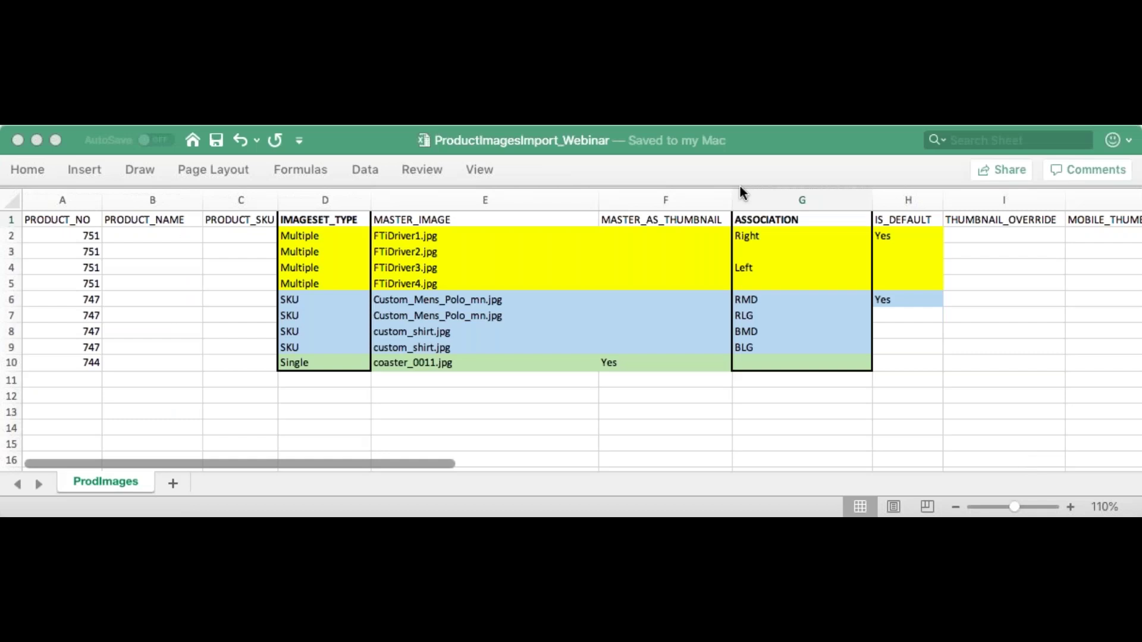
click(743, 220)
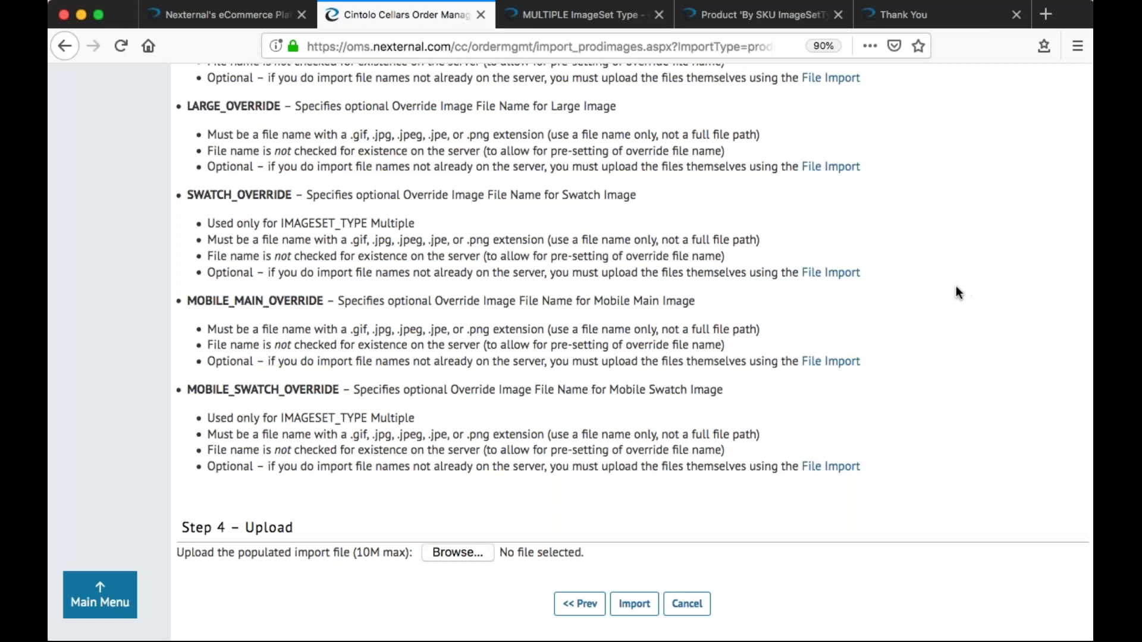
scroll(960, 293, down, 2)
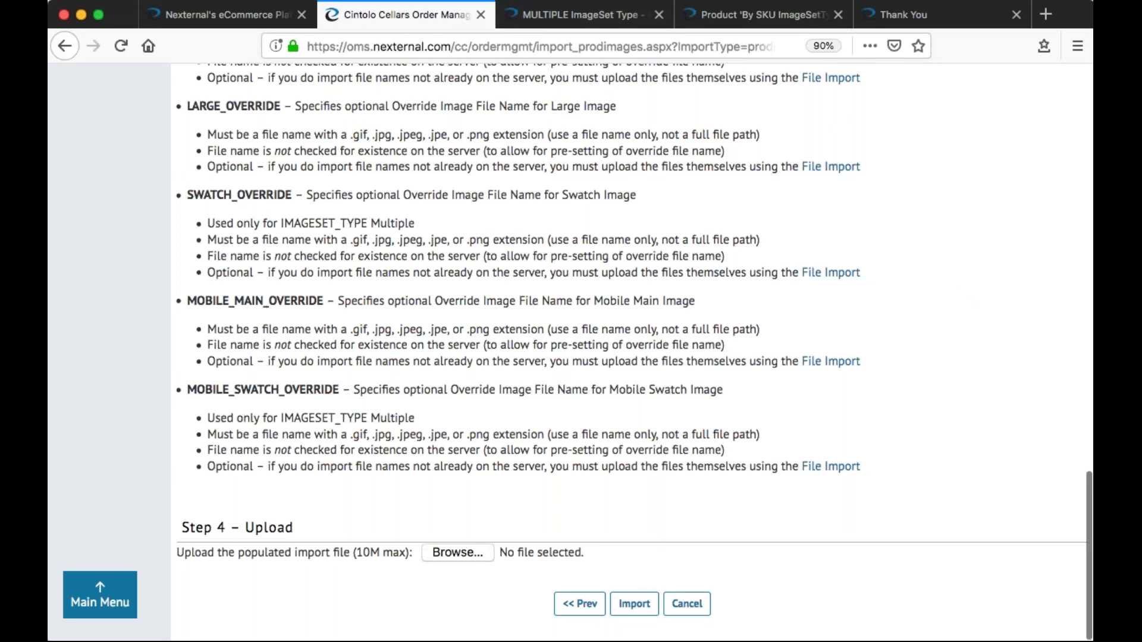
scroll(631, 351, up, 5)
scroll(571, 351, up, 15)
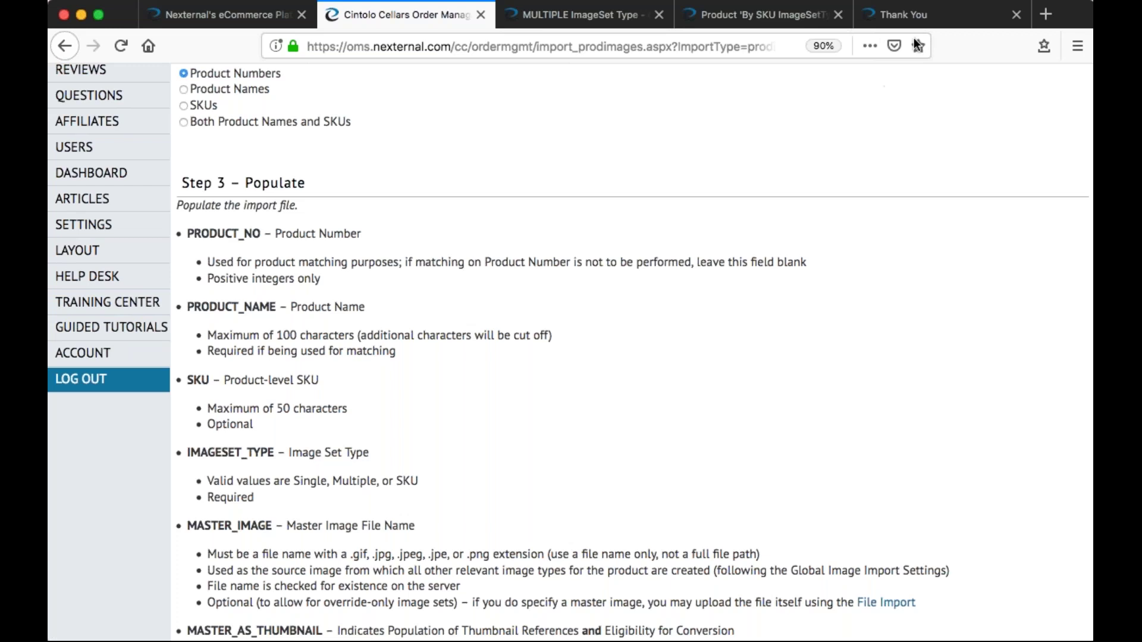
click(908, 15)
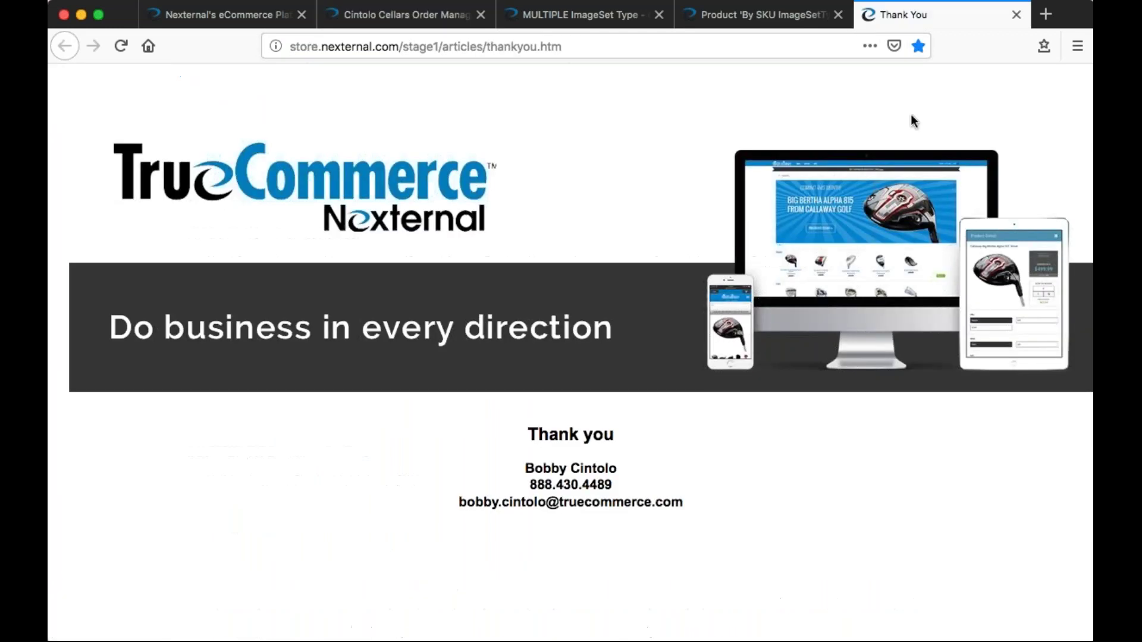